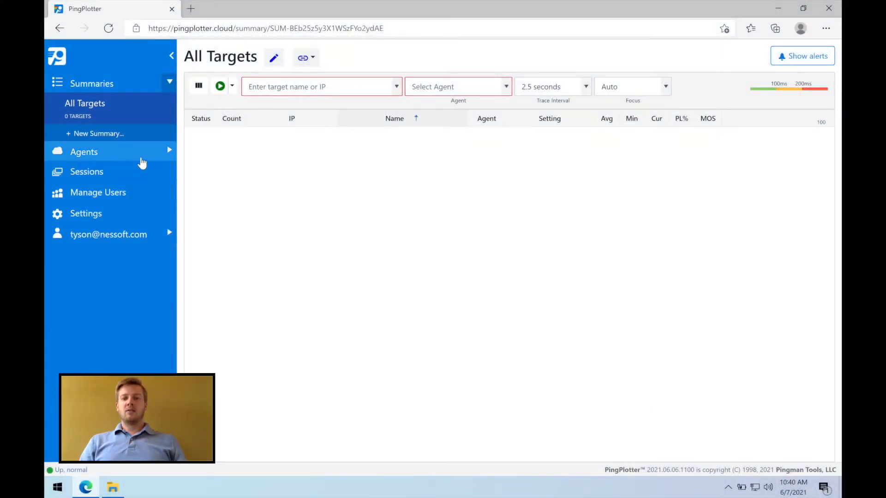
# Create an agent template named "Client 1 - {{MachineName}}" in the Agents section.
pyautogui.click(141, 159)
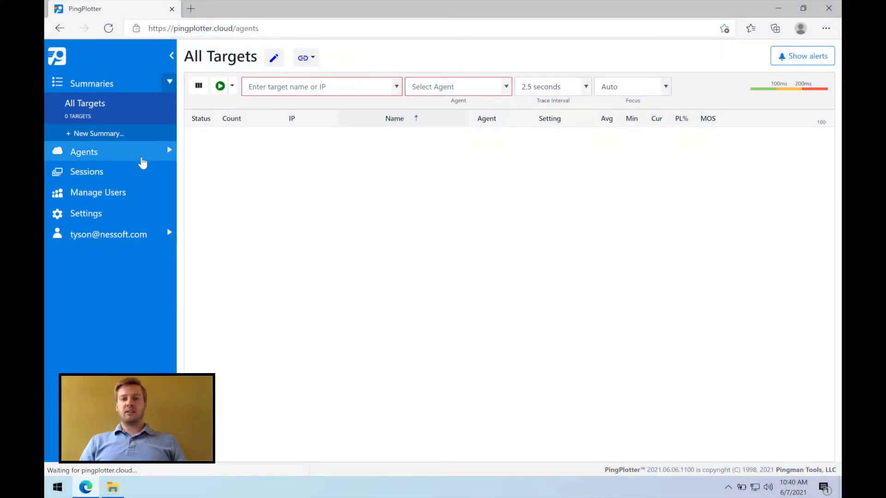
pyautogui.click(570, 65)
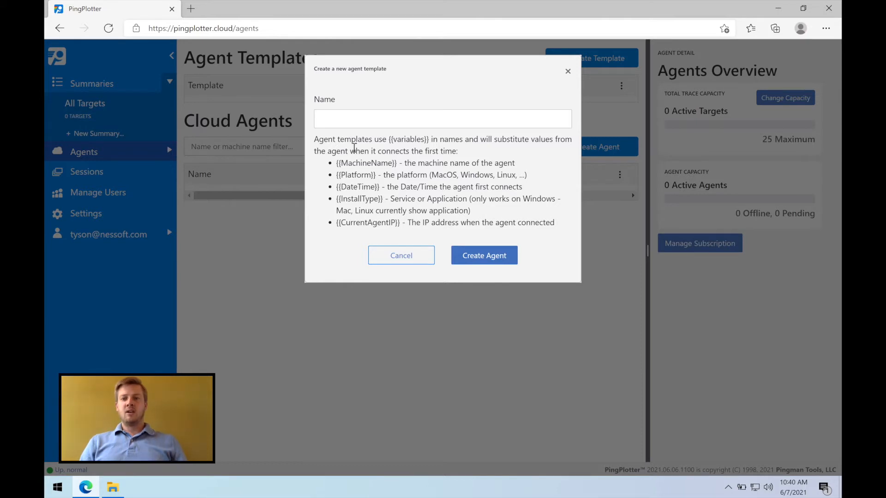
pyautogui.click(356, 120)
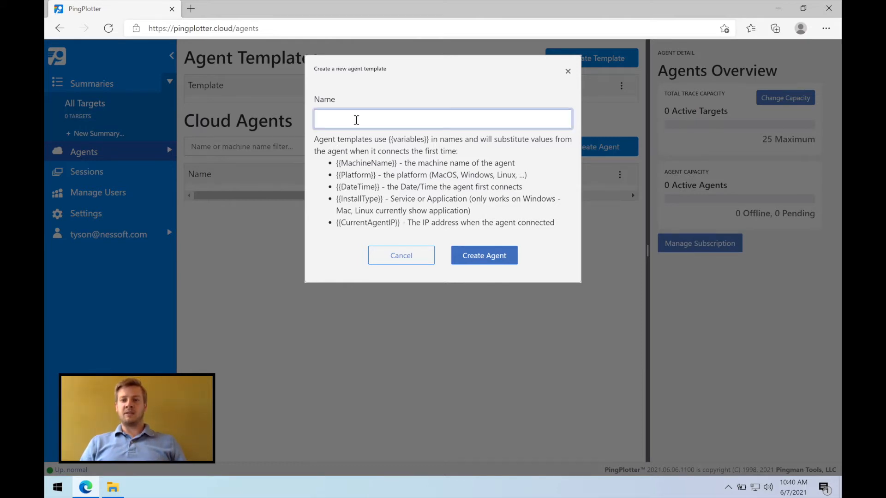
pyautogui.write('Client 1 -')
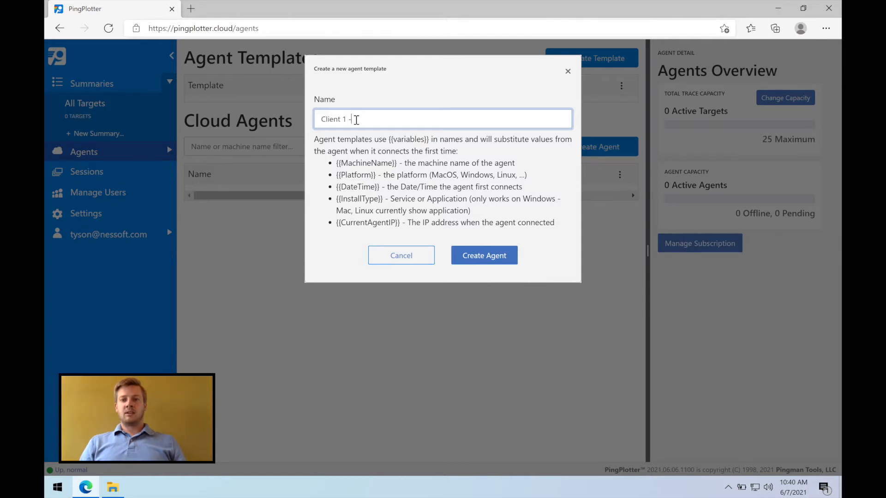
pyautogui.moveTo(396, 163); pyautogui.dragTo(336, 163)
pyautogui.hotkey('ctrl', 'c')
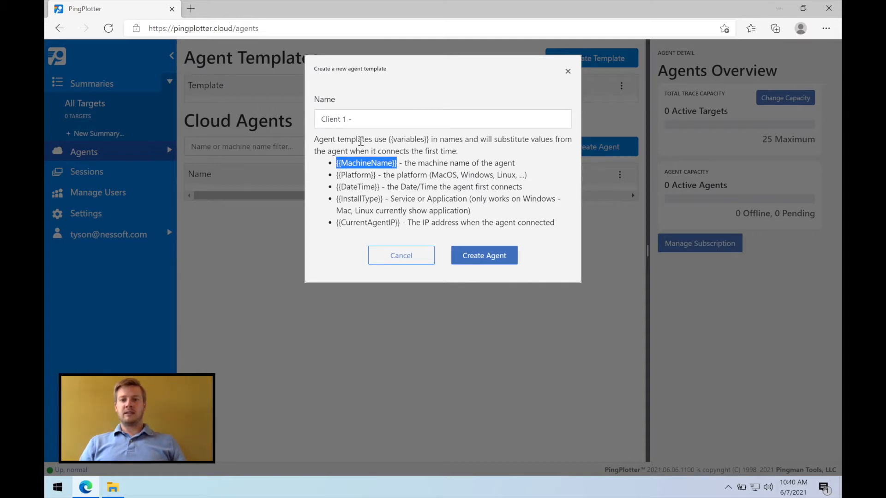
pyautogui.click(374, 119)
pyautogui.hotkey('ctrl', 'v')
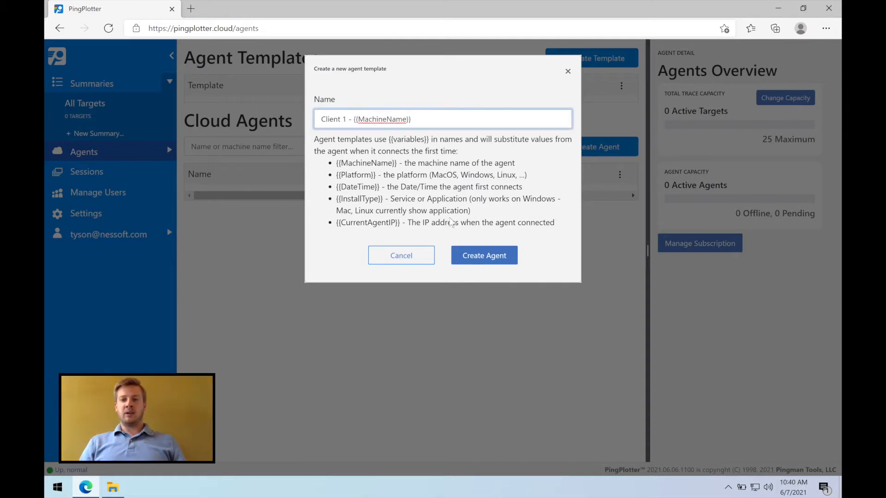
pyautogui.click(461, 249)
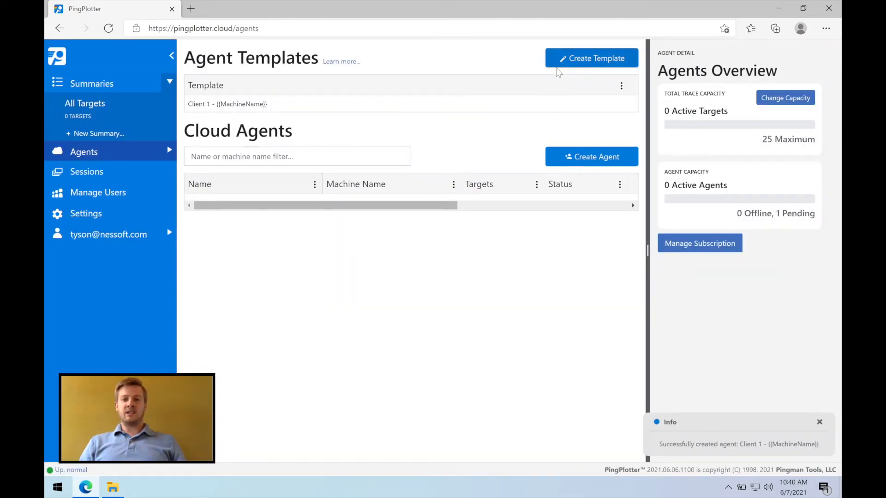
# Create a second agent template named "Client 2 - {{MachineName}}".
pyautogui.click(559, 64)
pyautogui.click(417, 126)
pyautogui.write('Client 2 ')
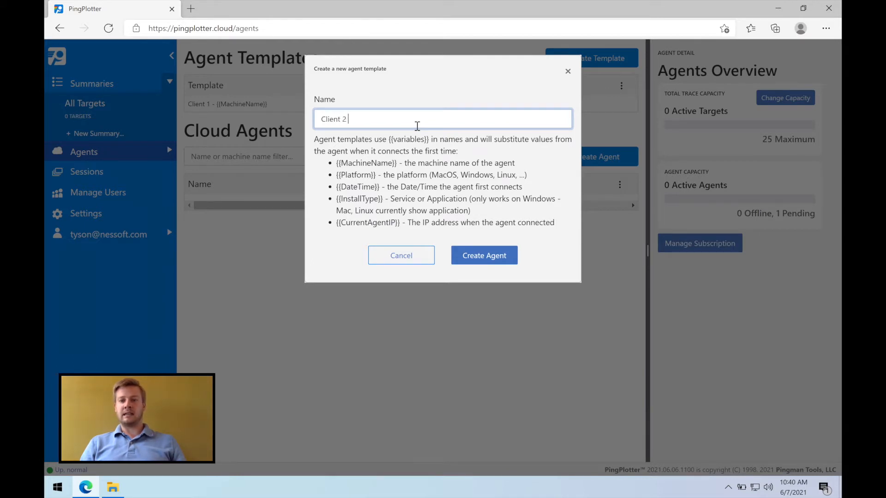
pyautogui.write('-')
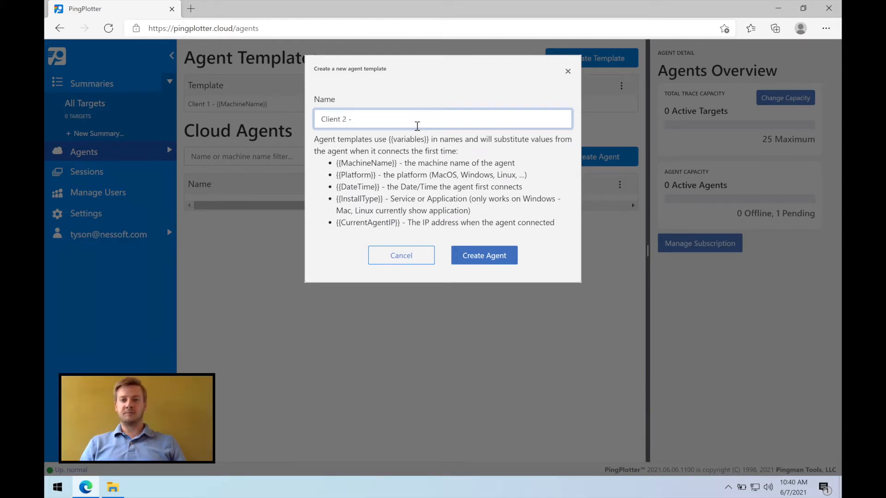
pyautogui.hotkey('ctrl', 'v')
pyautogui.click(477, 251)
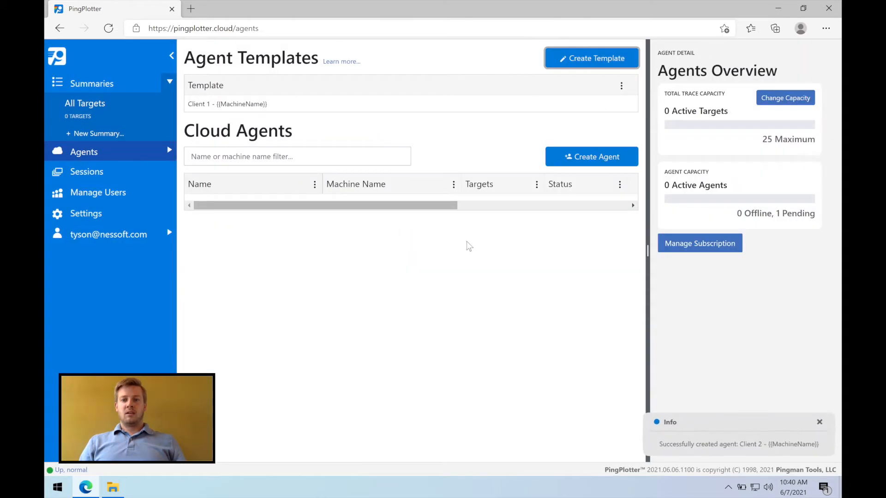
# Add 8.8.8.8 Google DNS as a preset target of the Client 1 template, keeping the default interval and settings.
pyautogui.click(344, 105)
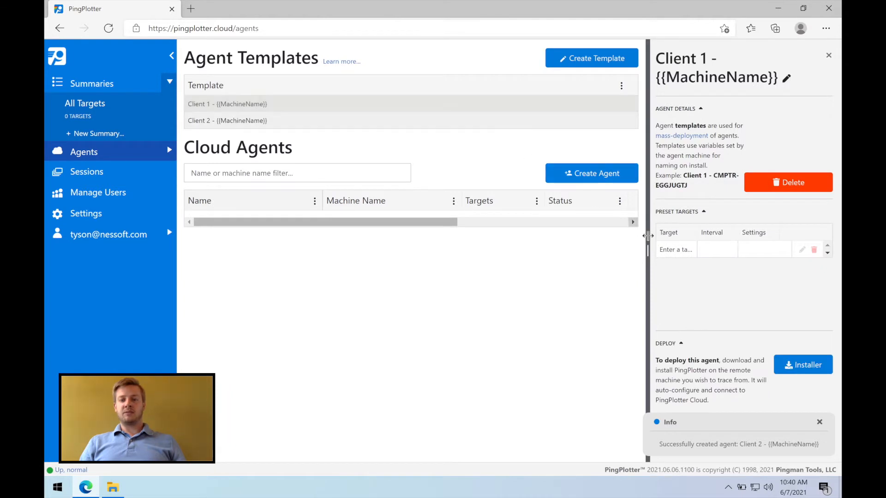
pyautogui.click(678, 250)
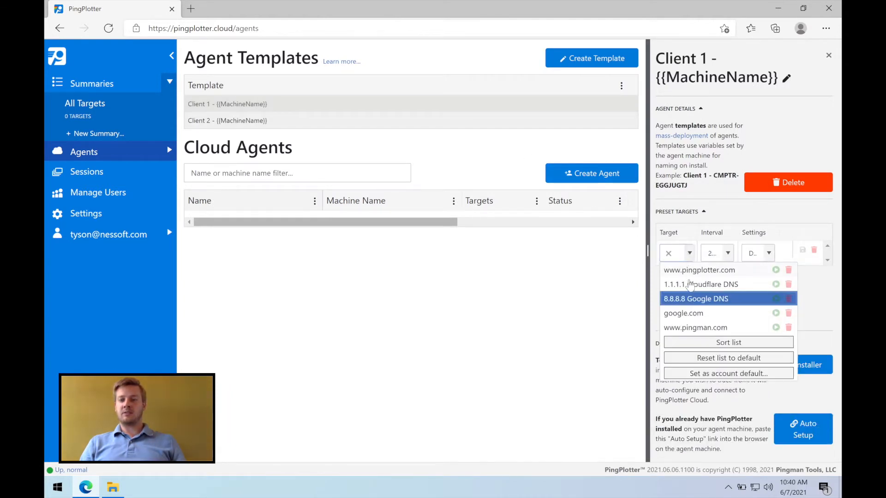
pyautogui.click(690, 300)
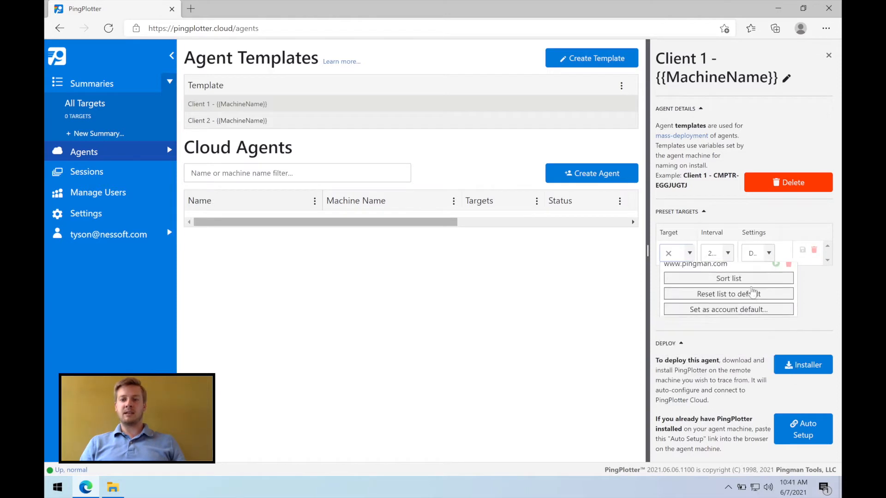
pyautogui.click(803, 250)
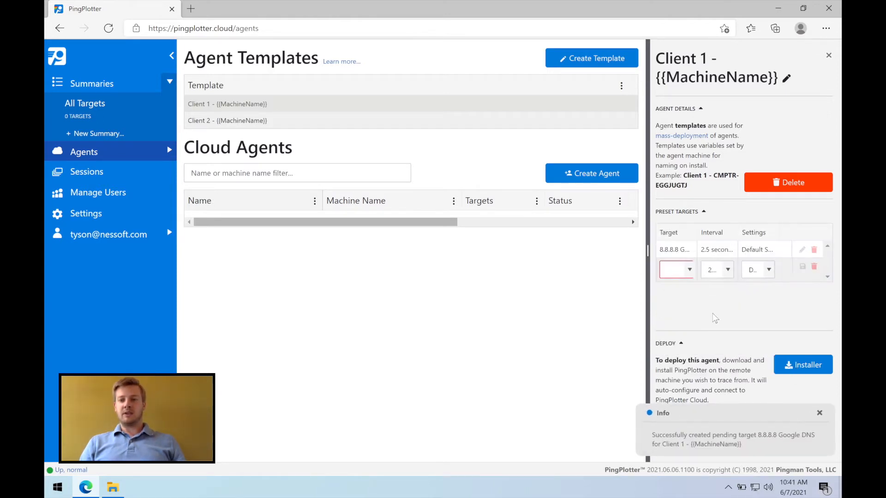
pyautogui.click(819, 413)
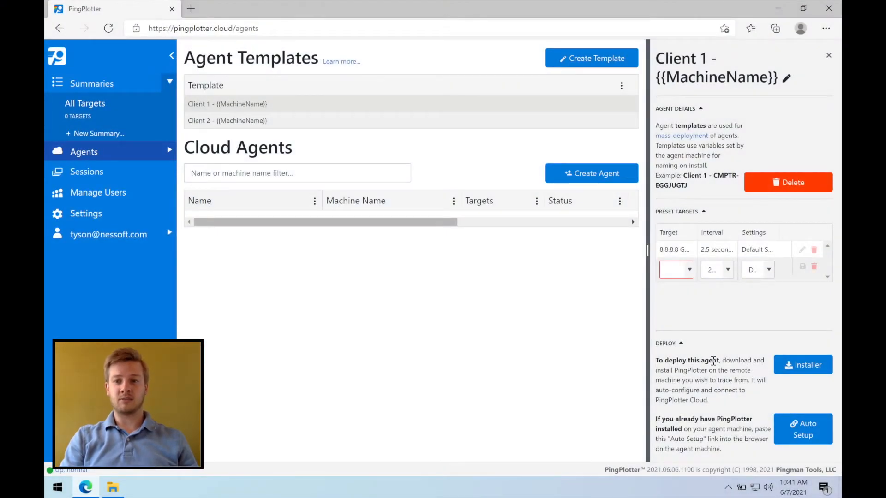
# Download the Windows agent installer for the Client 1 template and rename the file client1_ppagent in File Explorer.
pyautogui.click(803, 367)
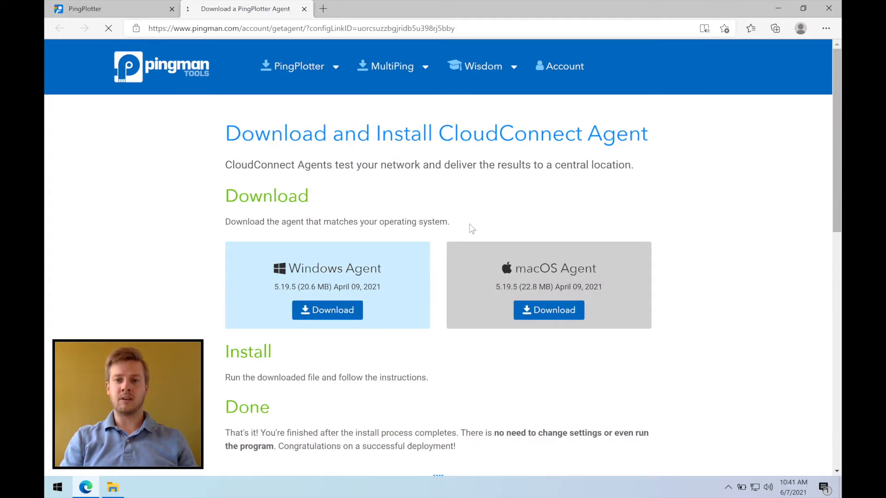
pyautogui.click(336, 310)
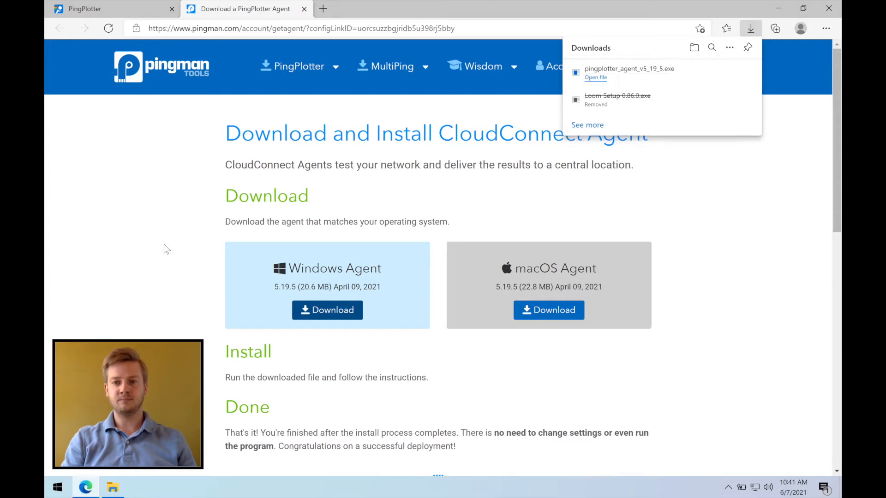
pyautogui.click(113, 488)
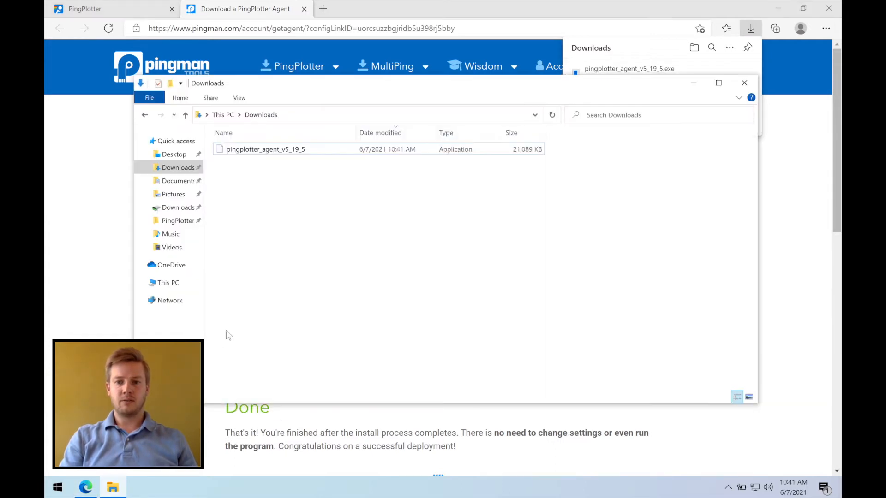
pyautogui.click(229, 151)
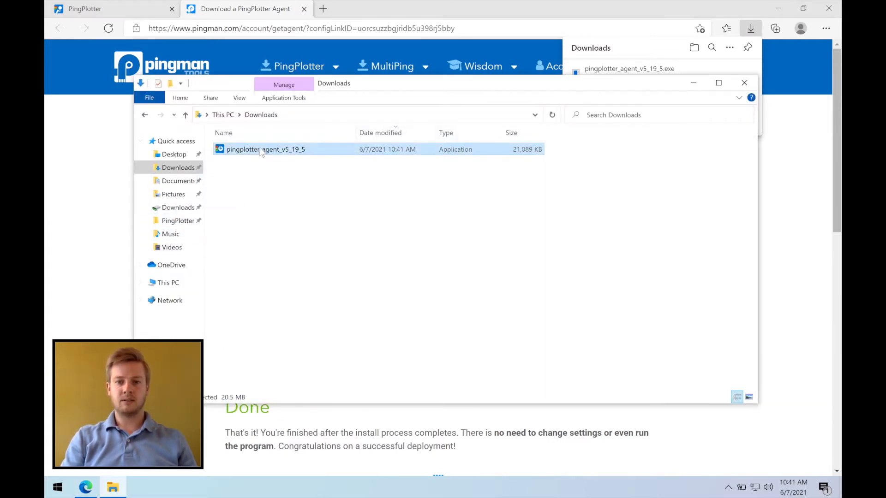
pyautogui.rightClick(282, 143)
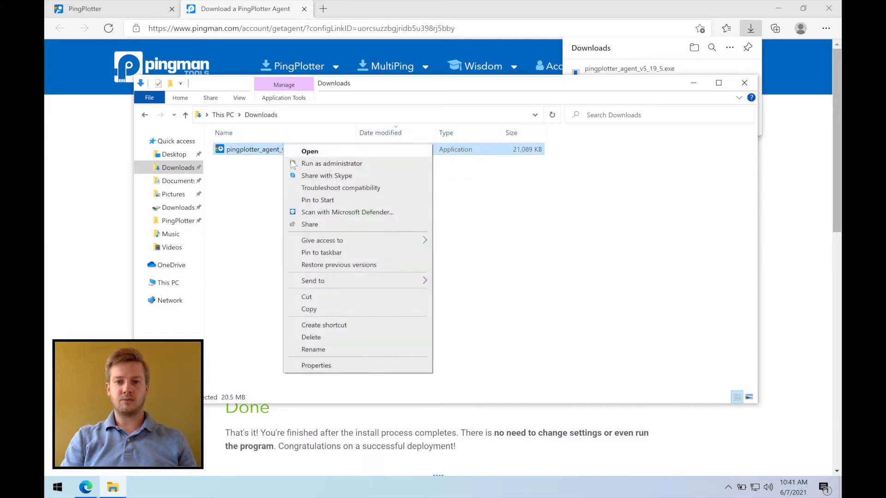
pyautogui.click(309, 350)
pyautogui.write('clien')
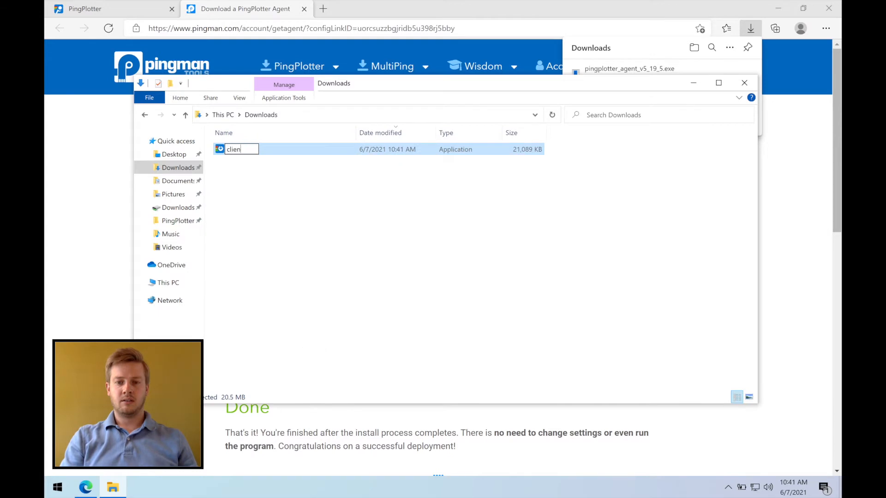
pyautogui.write('t1')
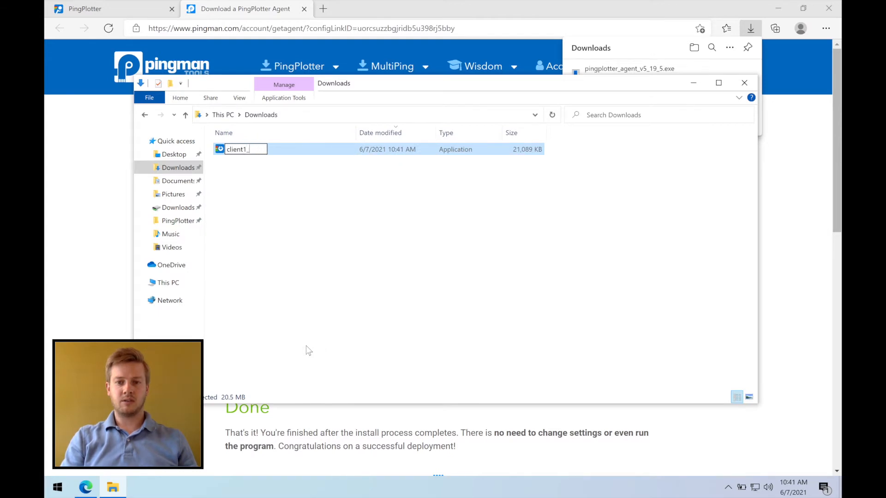
pyautogui.write('_pp')
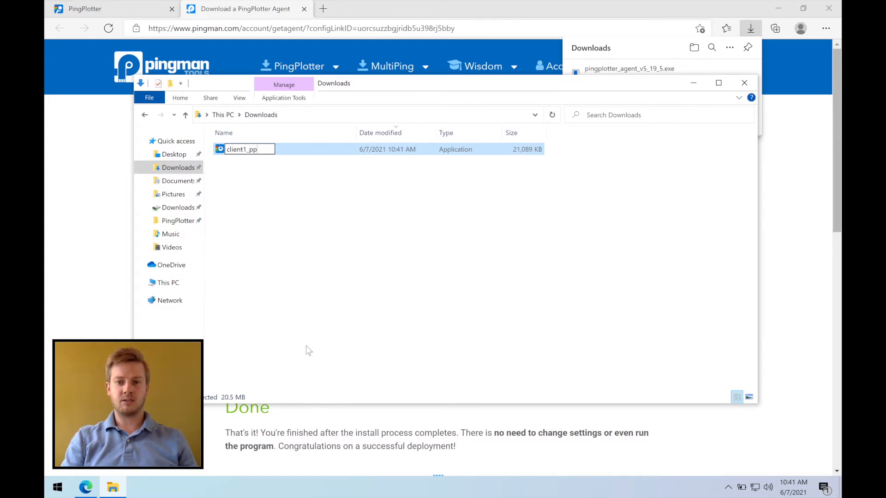
pyautogui.write('agent')
pyautogui.press('Return')
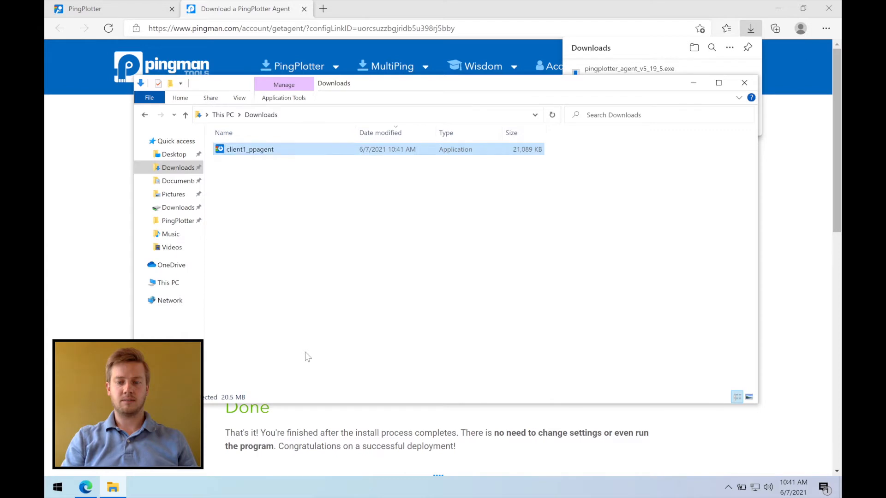
# Move the client1_ppagent installer from Downloads to the Public Downloads folder under C:\Users\Public.
pyautogui.rightClick(269, 157)
pyautogui.click(289, 305)
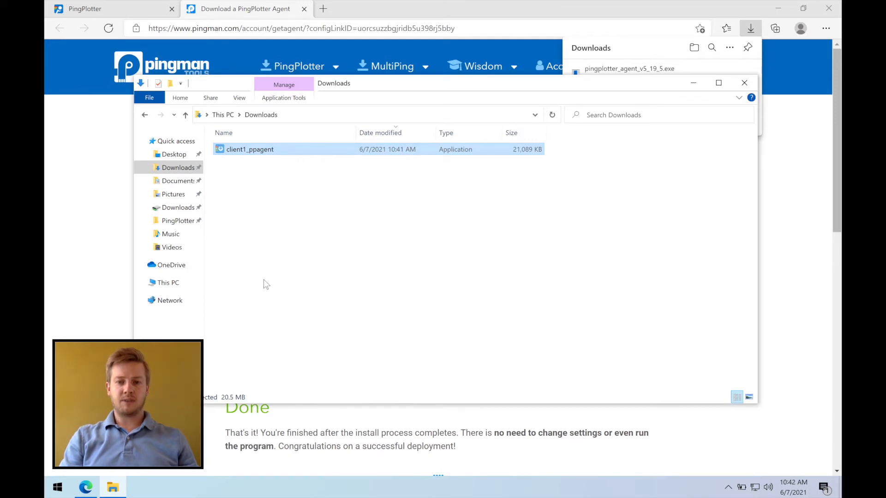
pyautogui.click(189, 283)
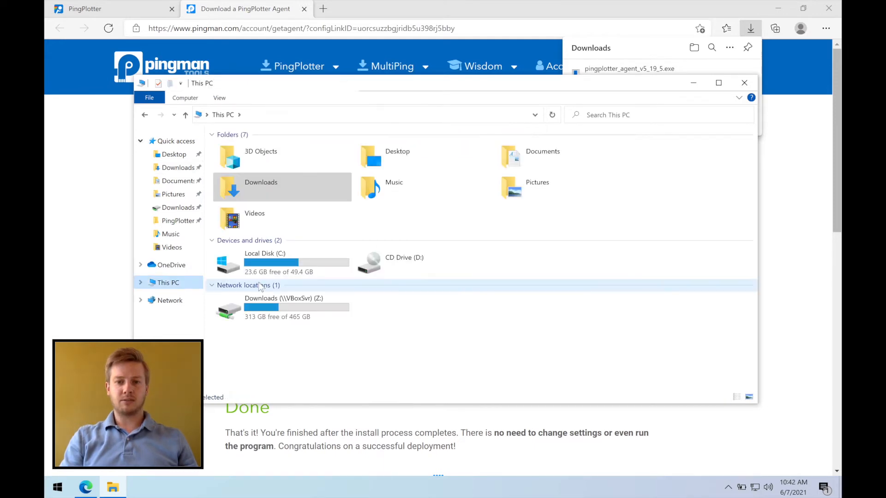
pyautogui.doubleClick(277, 266)
pyautogui.click(251, 232)
pyautogui.doubleClick(252, 232)
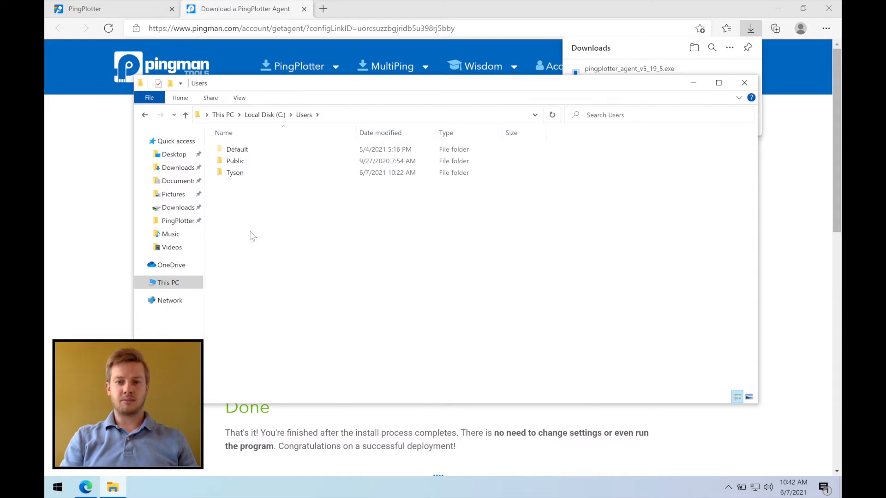
pyautogui.doubleClick(251, 161)
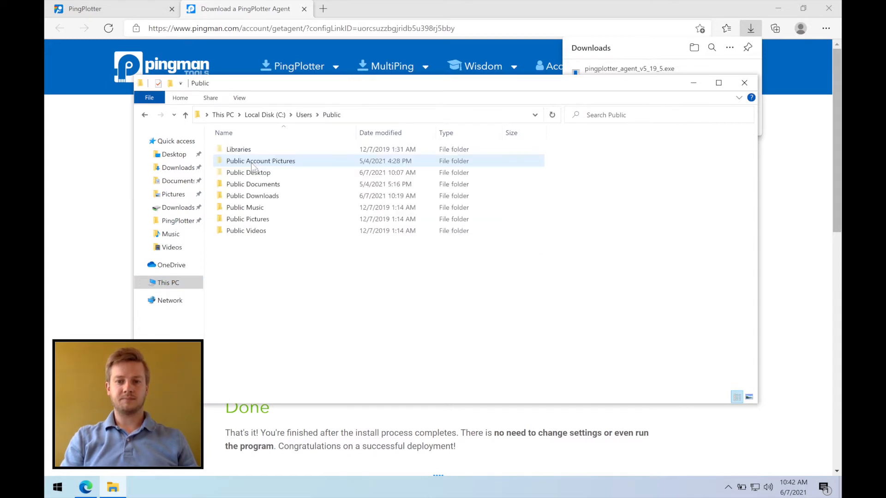
pyautogui.doubleClick(258, 201)
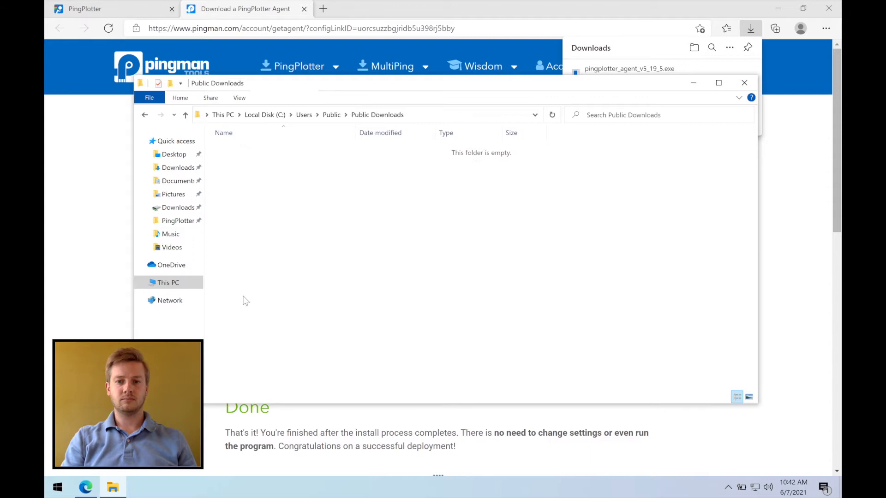
pyautogui.rightClick(328, 255)
pyautogui.click(351, 331)
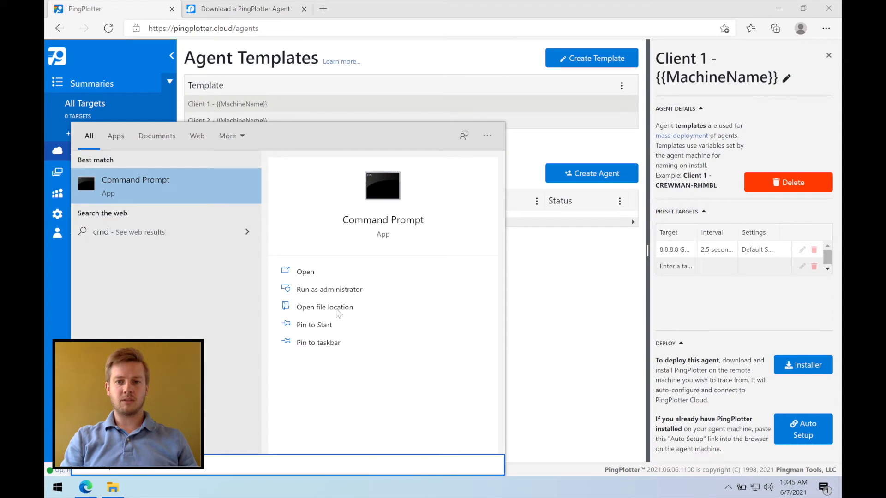
# Open Command Prompt as administrator, allowing it to make changes, and change the directory to C:\Users\Public\Downloads.
pyautogui.click(336, 297)
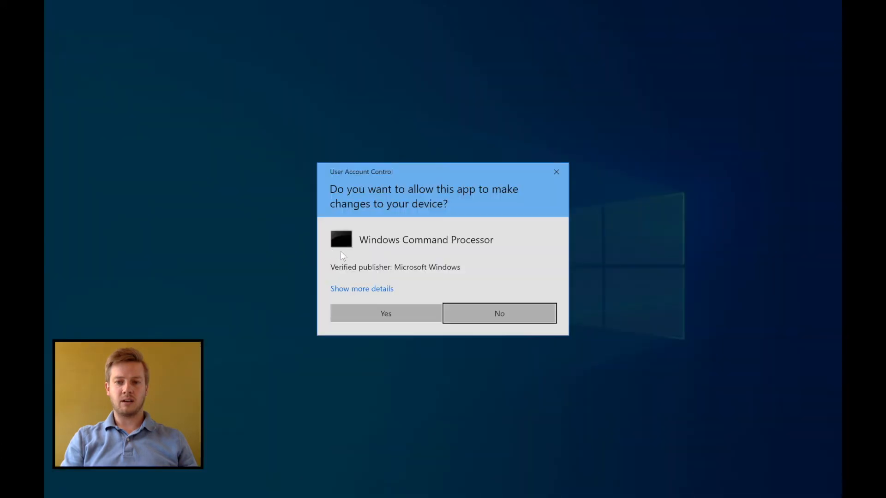
pyautogui.click(374, 313)
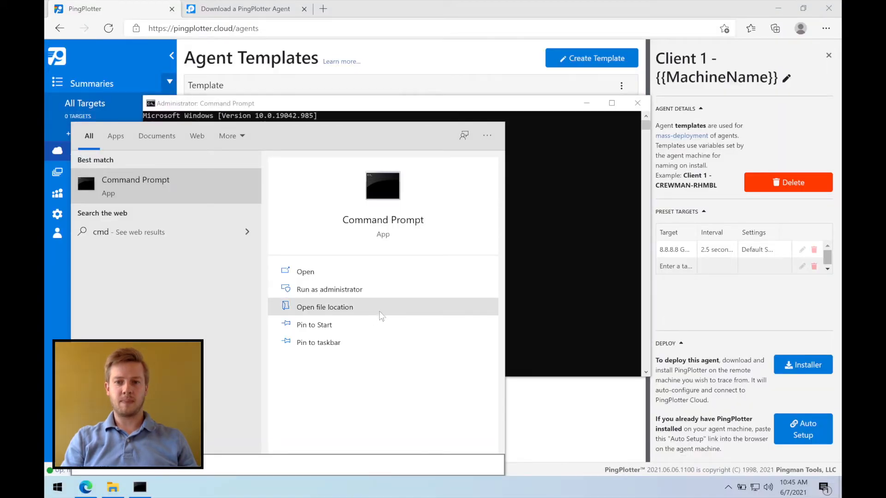
pyautogui.click(582, 231)
pyautogui.write('c')
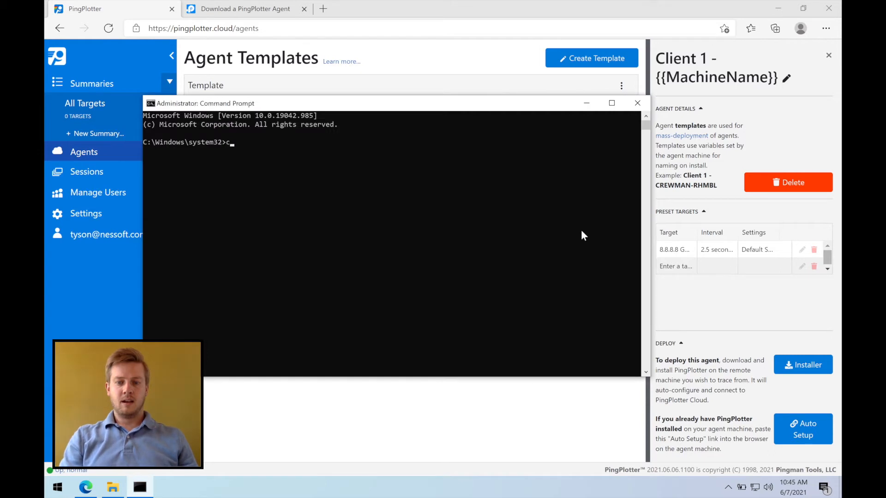
pyautogui.write('d C:\\Users\\Publ')
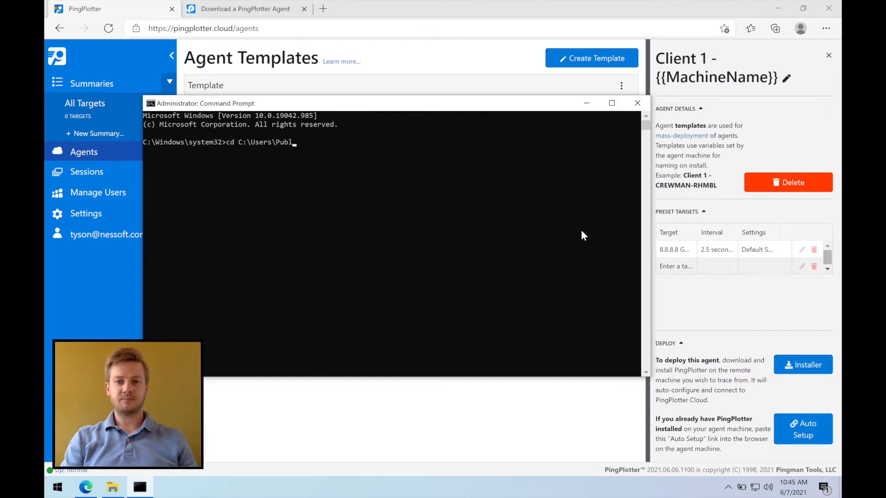
pyautogui.write('ic\\Downloads')
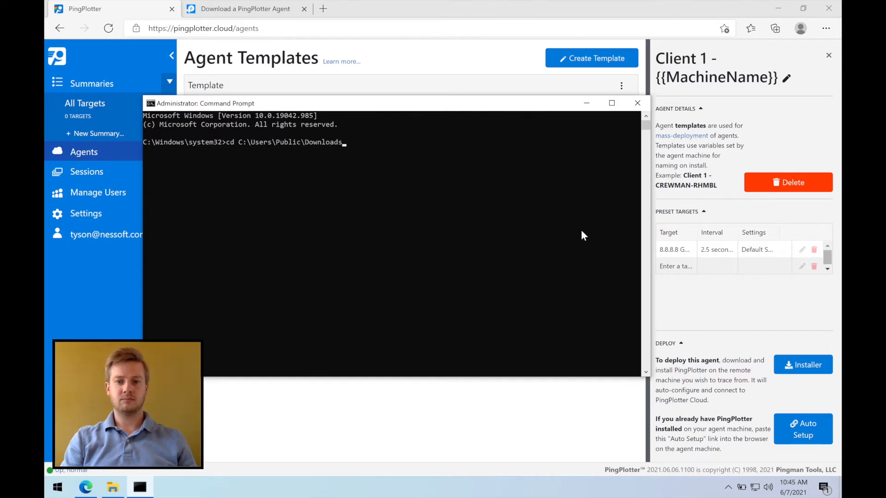
pyautogui.press('Return')
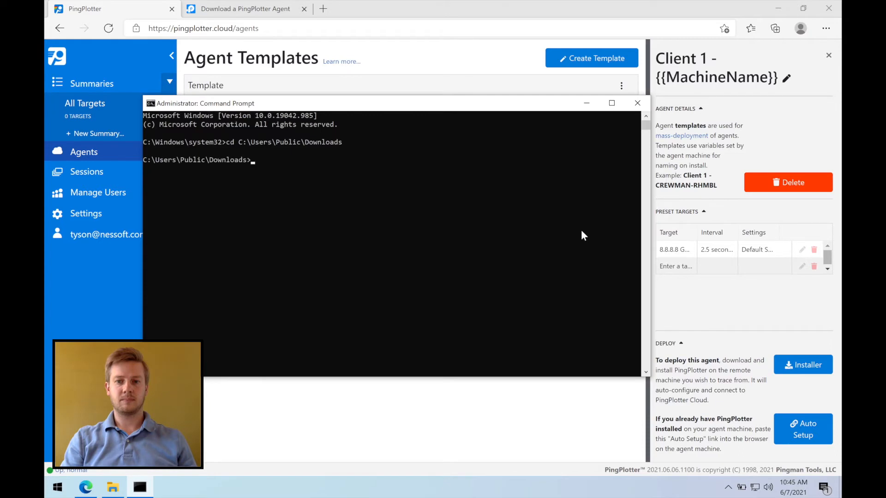
# Run the Client 1 installer silently with the command client1_ppagent.exe /quiet.
pyautogui.write('client1_ppag')
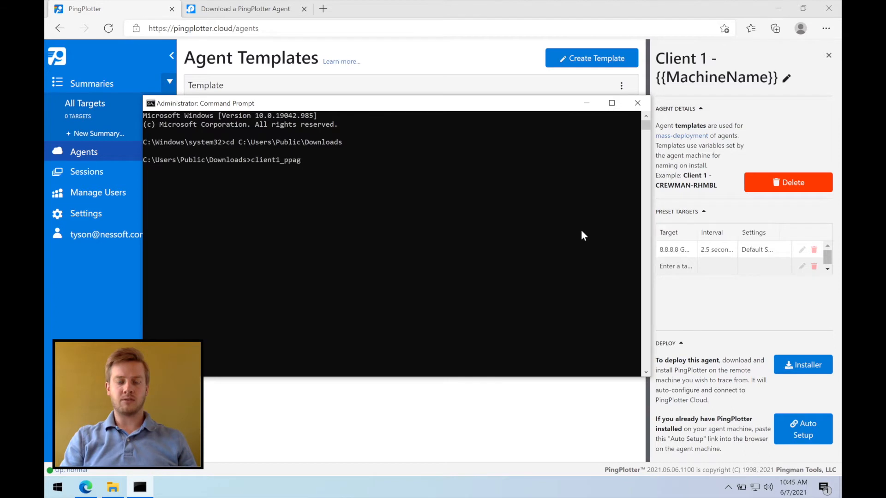
pyautogui.write('ent.exe /quite')
pyautogui.press('BackSpace')
pyautogui.write('et')
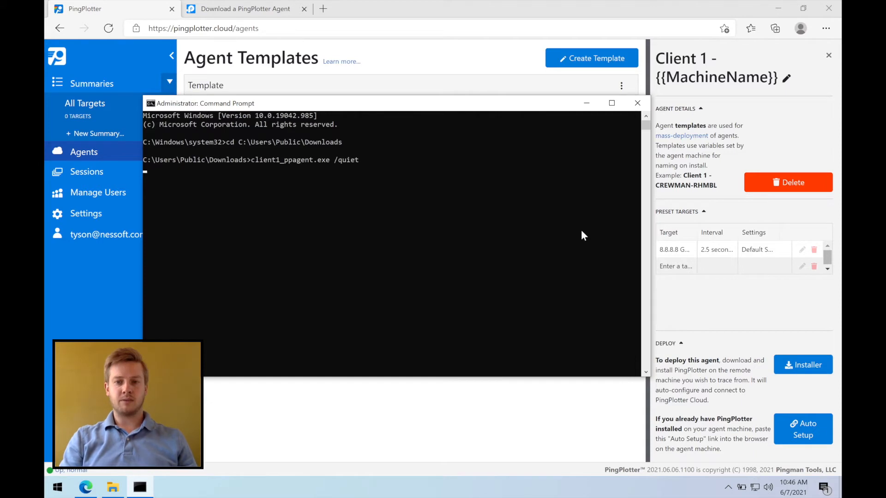
pyautogui.click(141, 487)
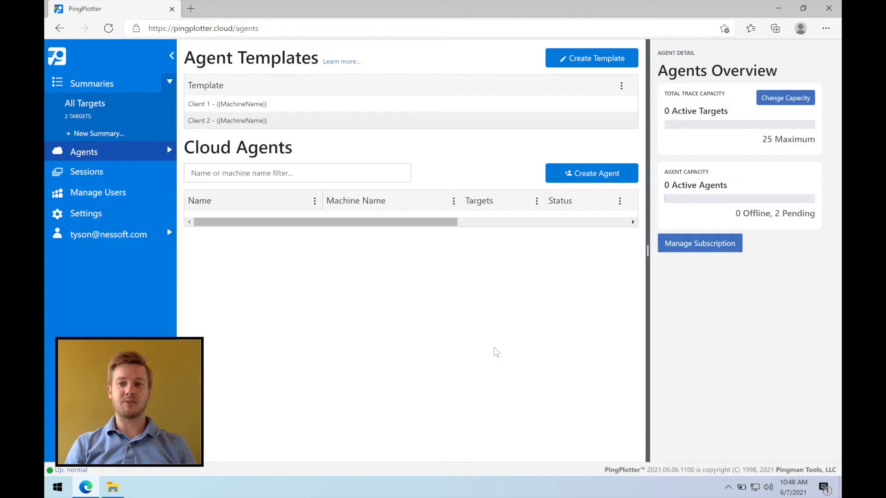
# Download the Windows agent installer for the Client 2 - {{MachineName}} template in the browser.
pyautogui.click(237, 123)
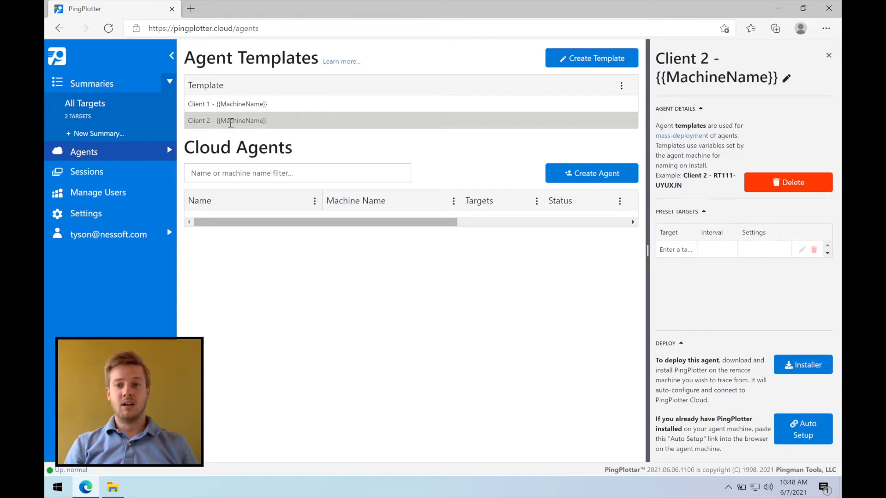
pyautogui.click(789, 366)
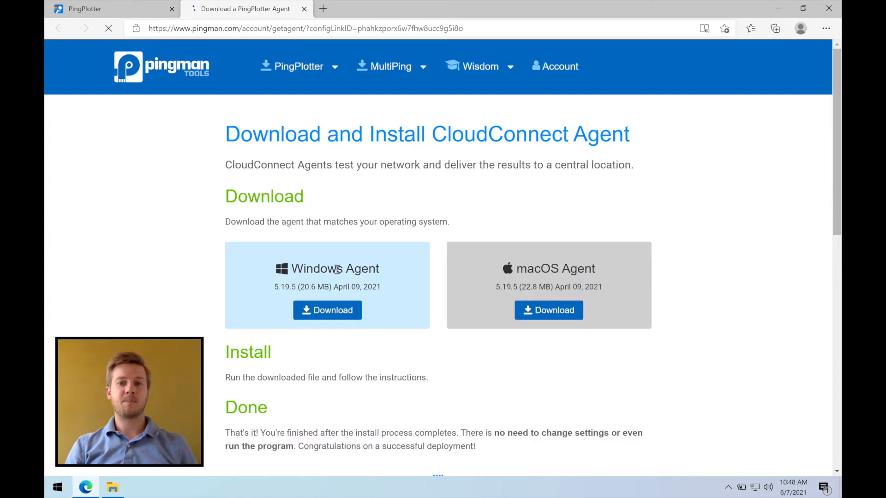
pyautogui.click(335, 313)
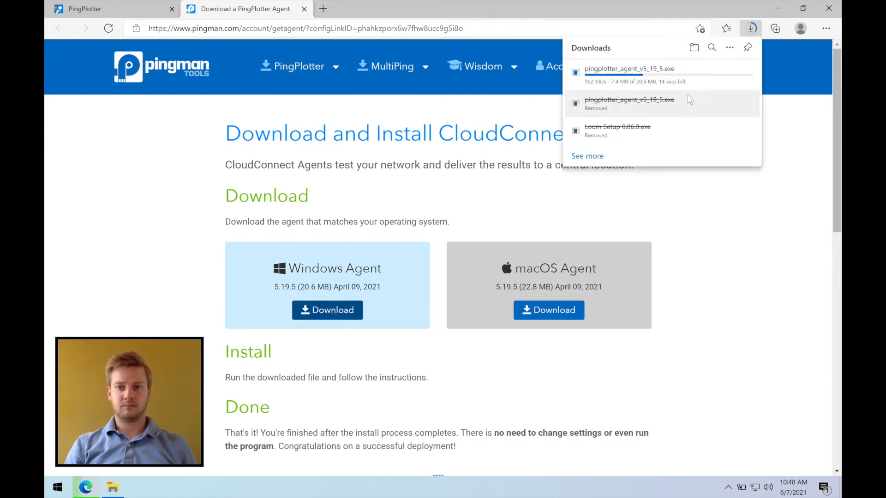
# Rename the downloaded pingplotter_agent_v5_19_5 installer in File Explorer's Downloads folder as client2_ppagent.
pyautogui.click(112, 487)
pyautogui.click(177, 169)
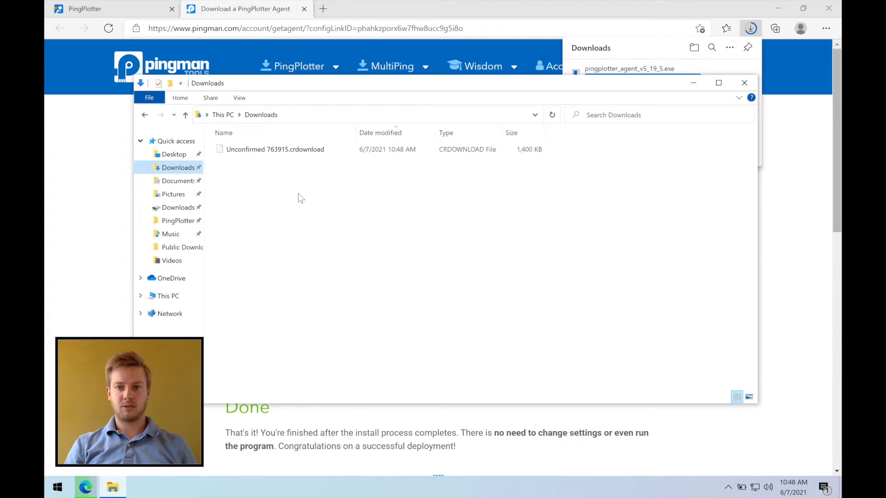
pyautogui.click(257, 150)
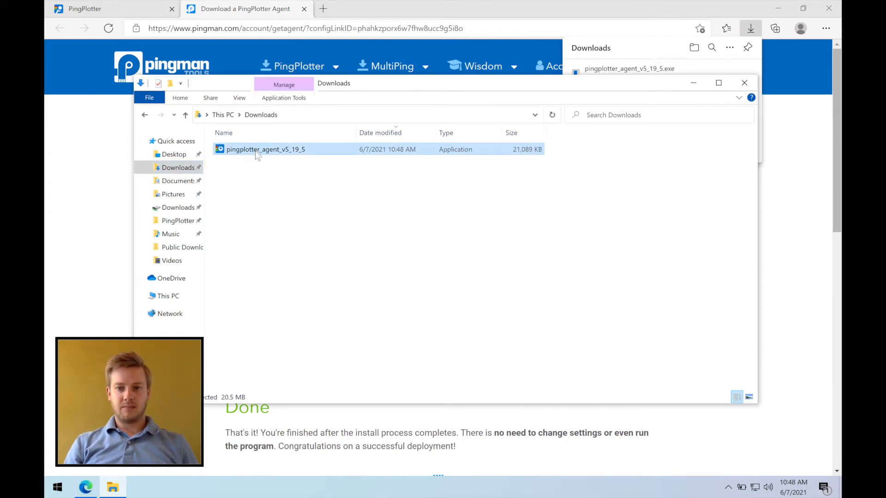
pyautogui.rightClick(255, 150)
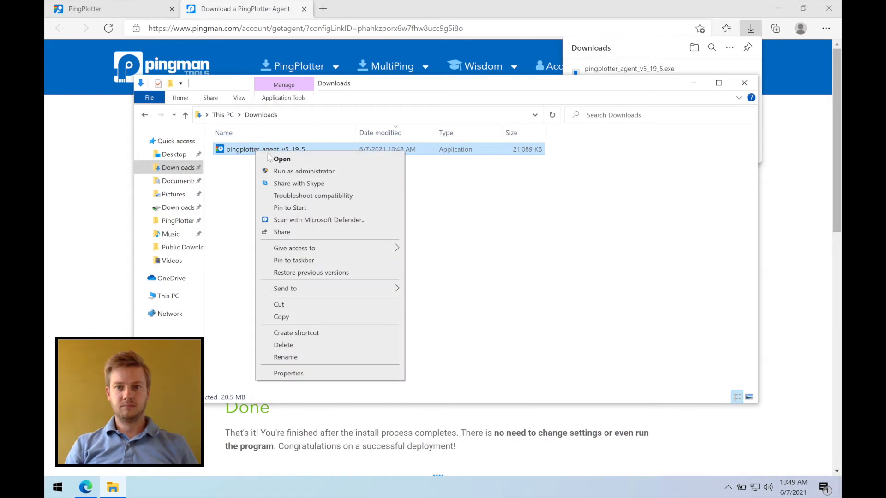
pyautogui.click(294, 355)
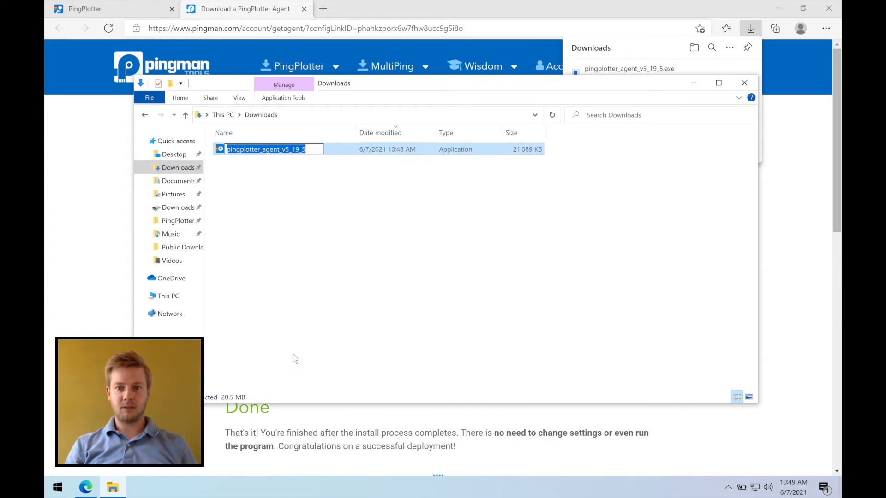
pyautogui.write('c')
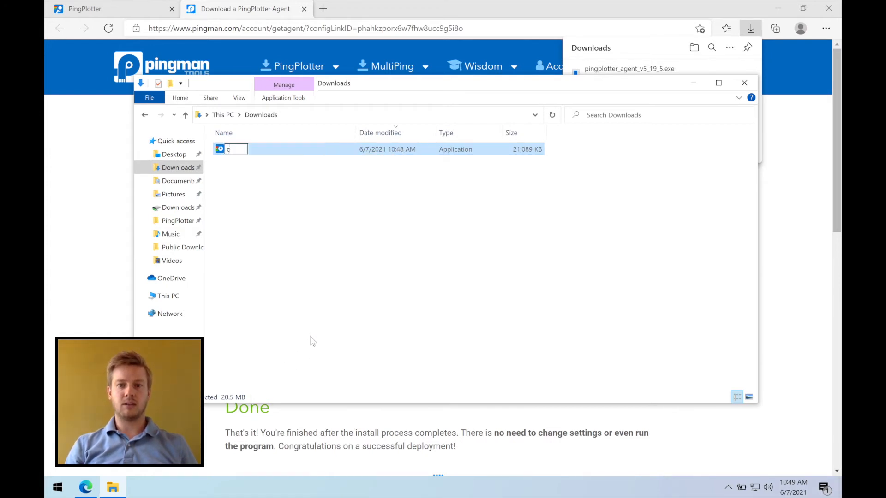
pyautogui.write('lient2')
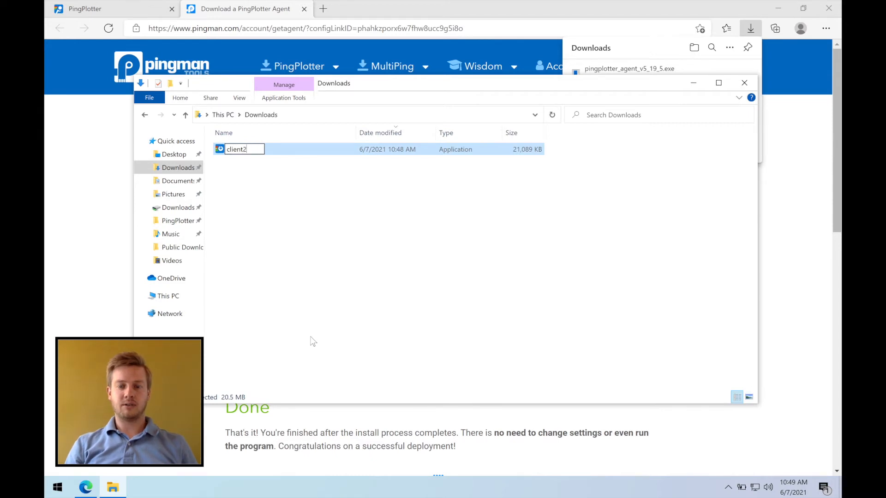
pyautogui.write('_ppagent')
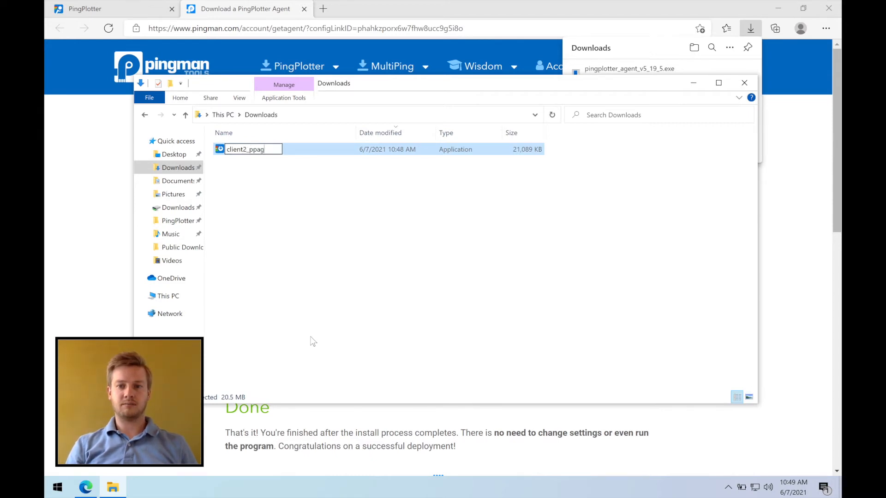
pyautogui.press('Return')
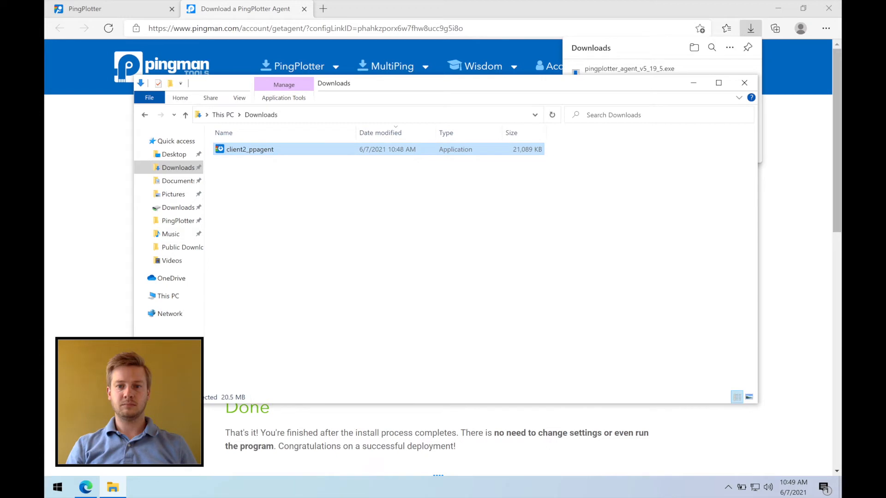
# Open a new Command Prompt as administrator and change the directory to the personal user account's Downloads folder.
pyautogui.click(56, 488)
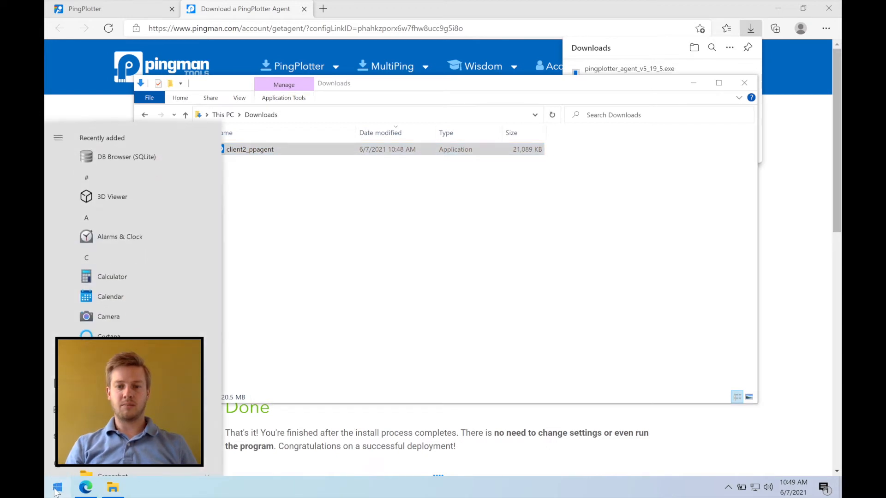
pyautogui.write('cmd')
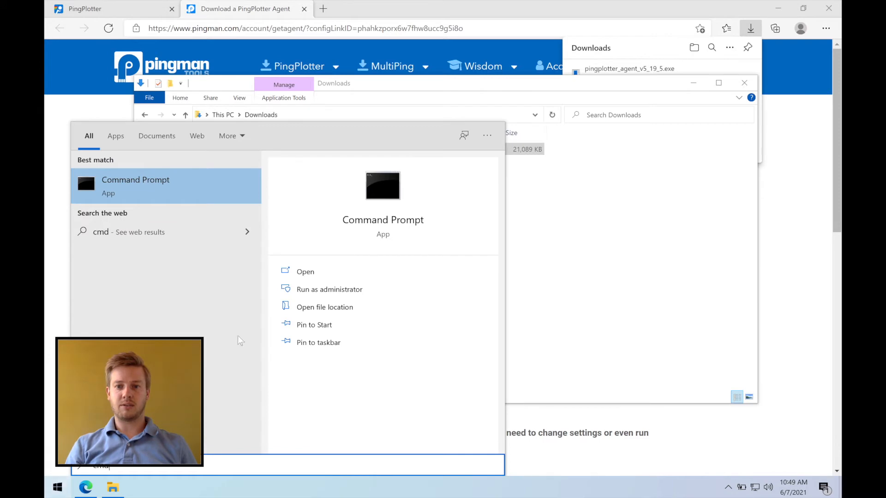
pyautogui.click(340, 290)
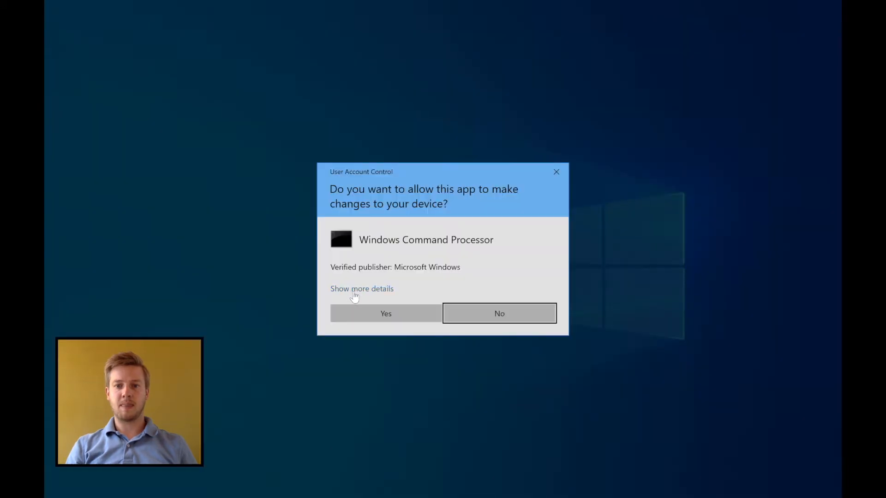
pyautogui.click(373, 307)
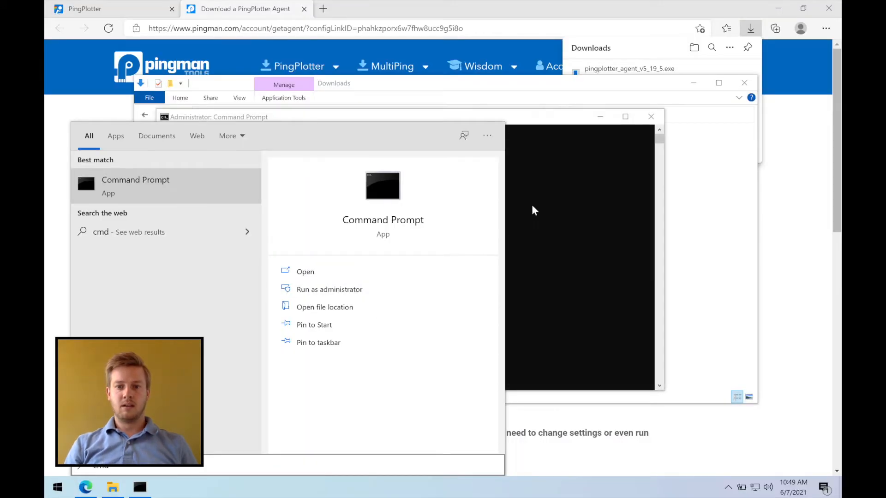
pyautogui.write('cd C:')
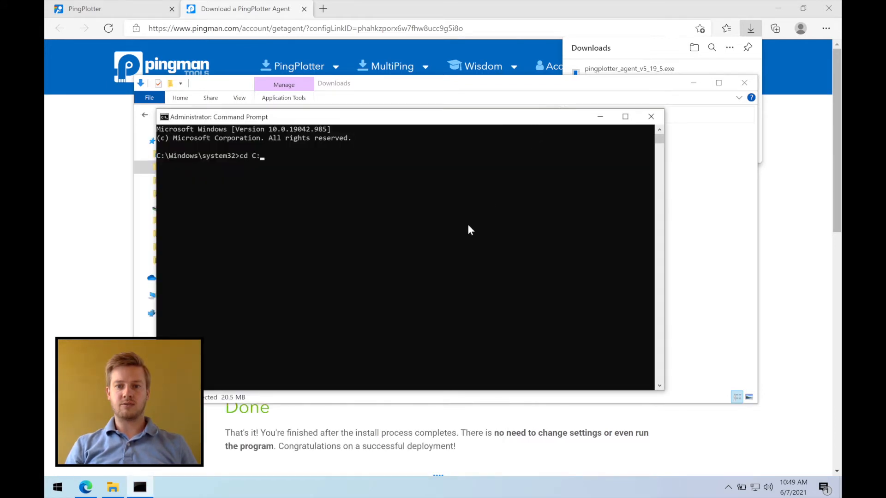
pyautogui.write('\\Users\\Tyson\\Downloads')
pyautogui.press('Return')
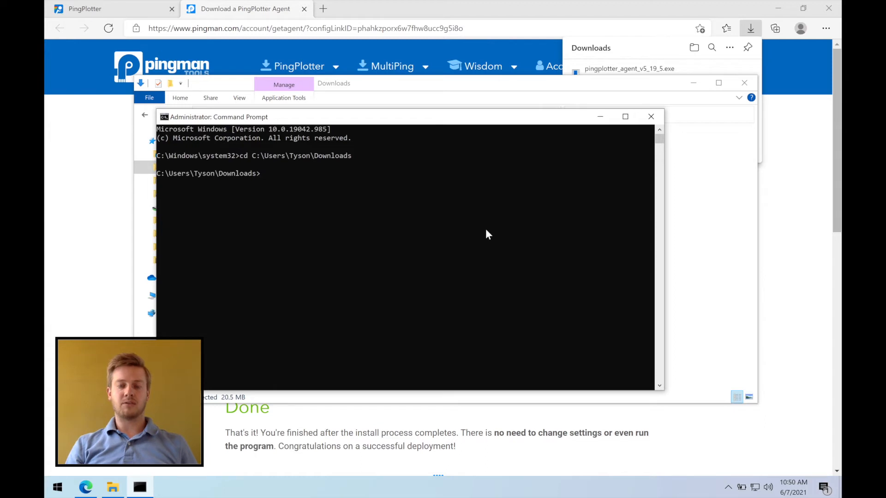
# Extract the MSI from the Client 2 installer with the command client2_ppagent.exe /extract="C:\Users\Public\Downloads\pppro.msi".
pyautogui.write('client2')
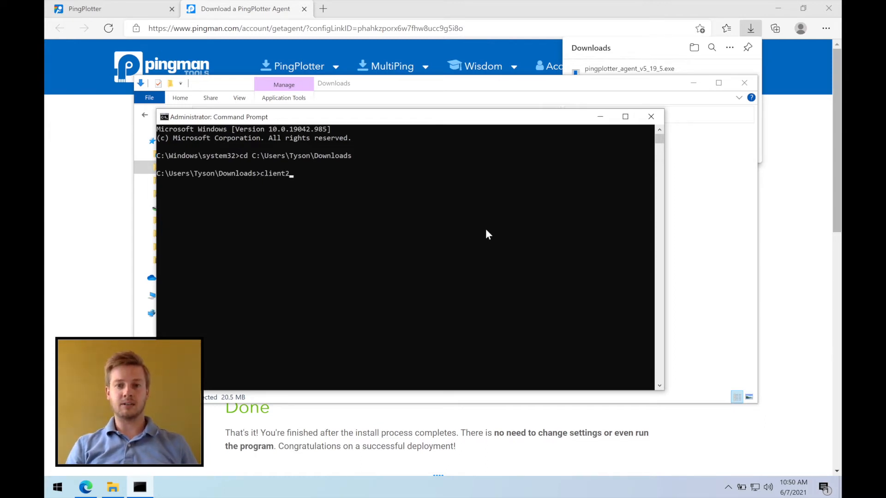
pyautogui.write('_ppagent')
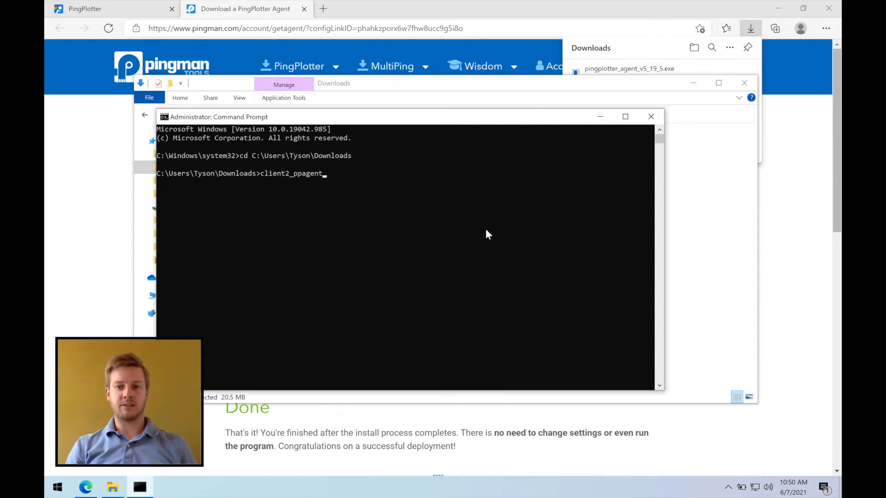
pyautogui.write('.exe')
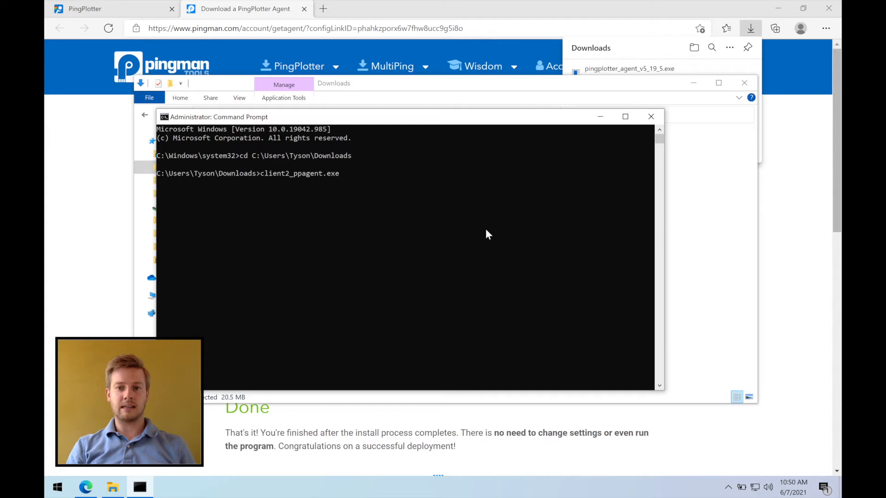
pyautogui.write(' /ext')
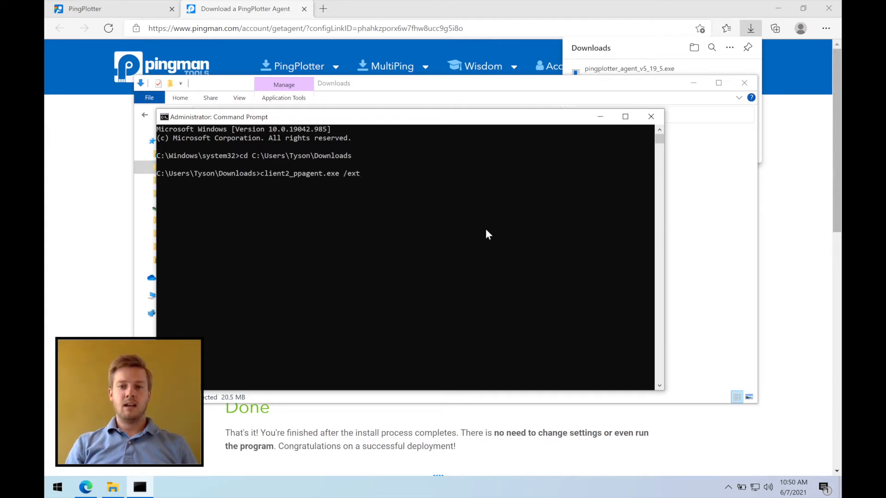
pyautogui.write('ract=')
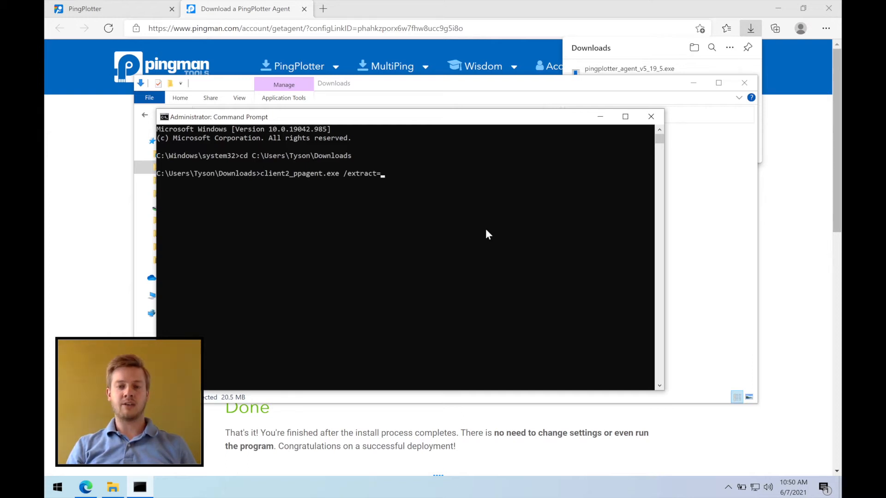
pyautogui.write('"C:')
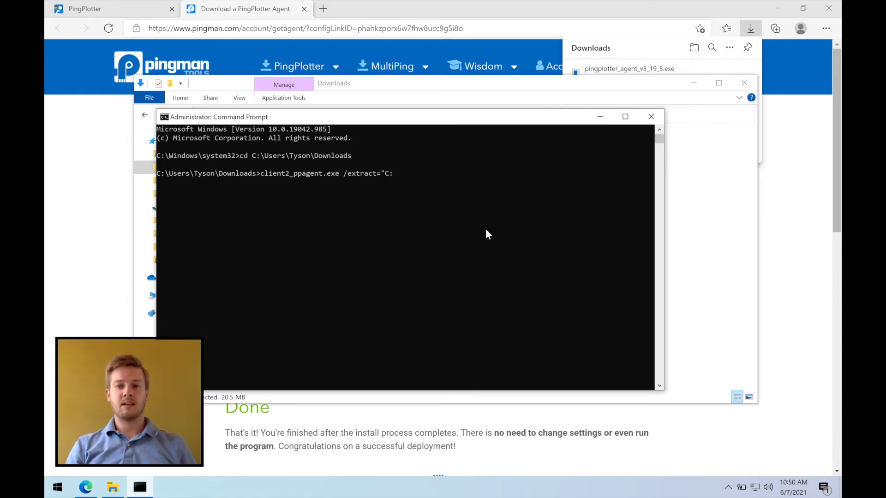
pyautogui.write('\\')
pyautogui.write('Users')
pyautogui.write('\\P')
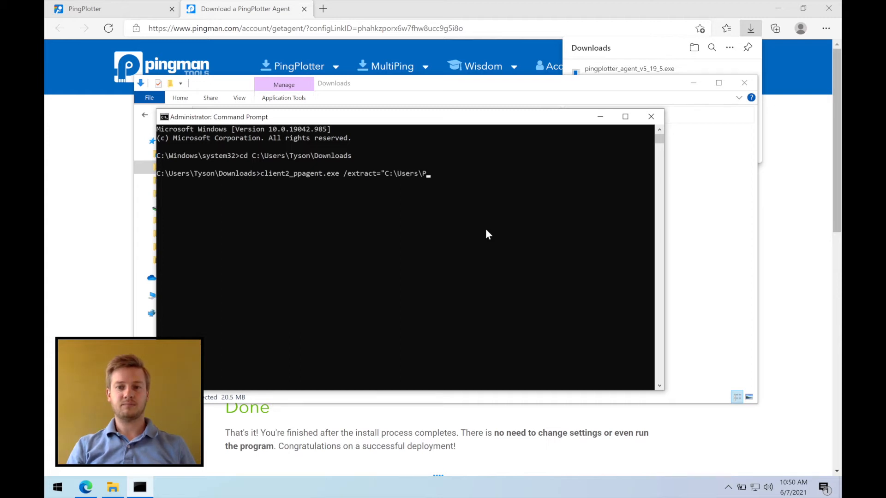
pyautogui.write('ublic\\D')
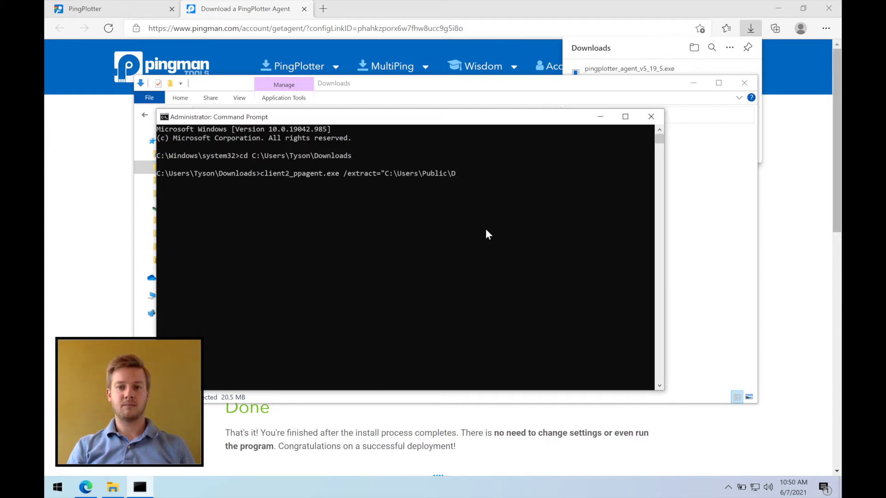
pyautogui.write('ownloads')
pyautogui.write('\\p')
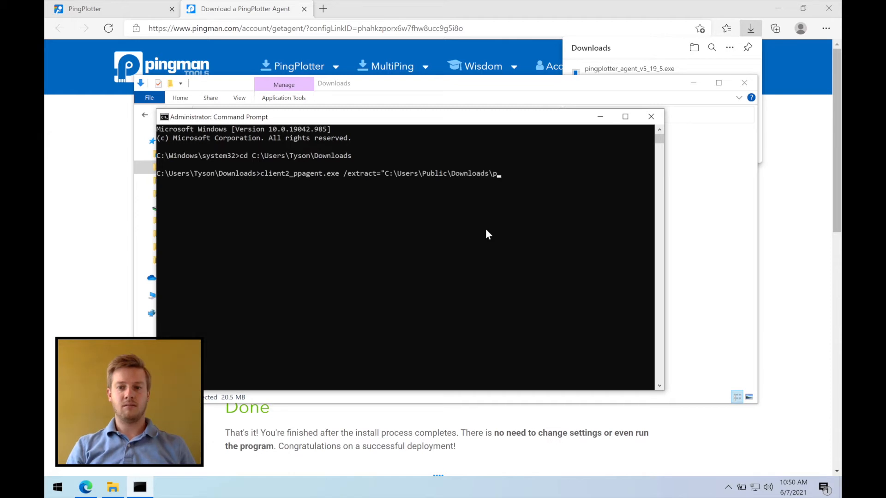
pyautogui.write('ppro.mis')
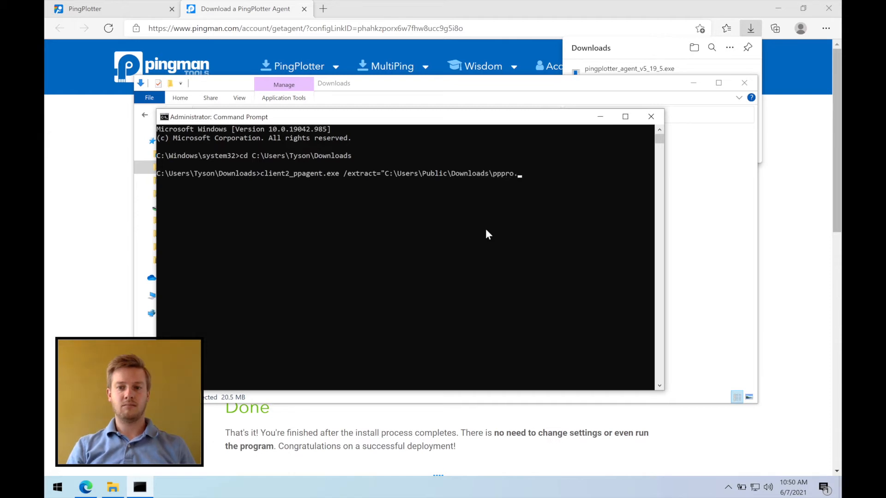
pyautogui.press('BackSpace')
pyautogui.press('BackSpace')
pyautogui.write('si')
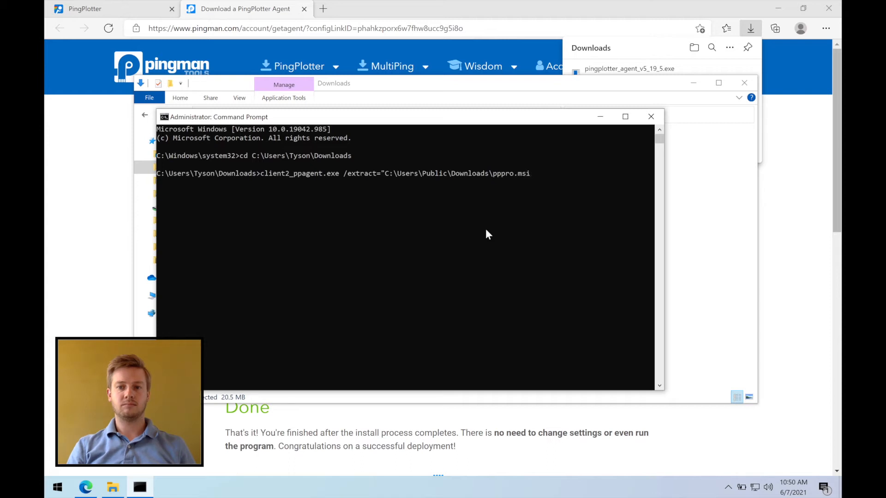
pyautogui.write('"')
pyautogui.press('Return')
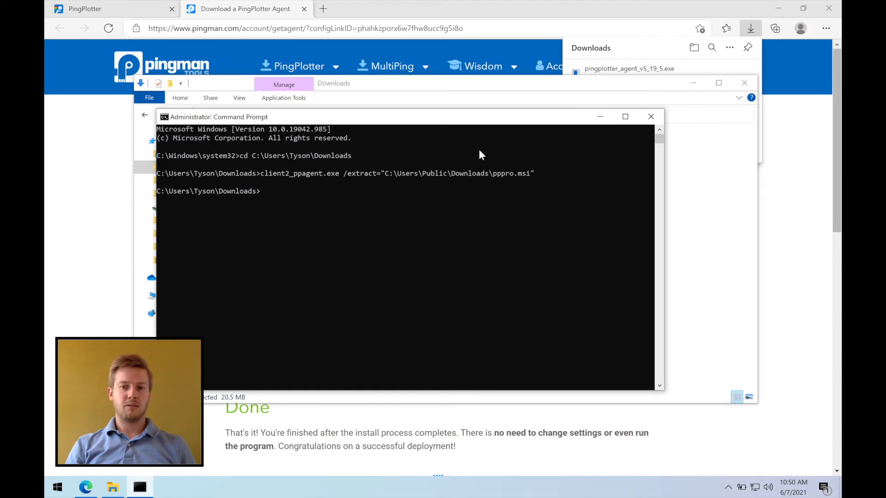
# Browse File Explorer to the Public Downloads folder under C:\Users\Public and select the extracted pppro installer package.
pyautogui.click(362, 95)
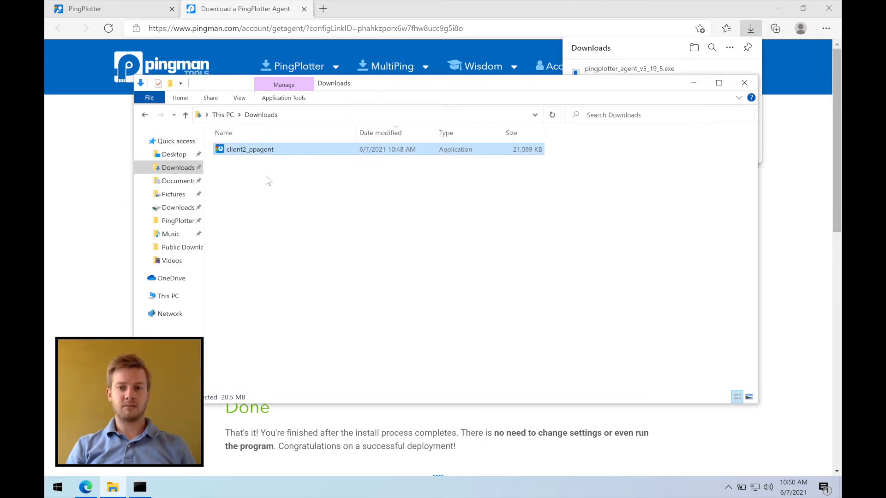
pyautogui.click(167, 295)
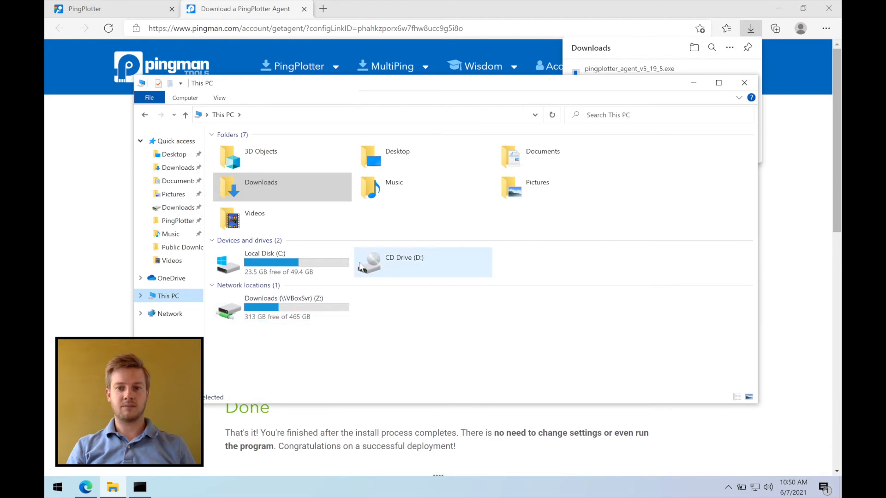
pyautogui.click(316, 263)
pyautogui.doubleClick(315, 260)
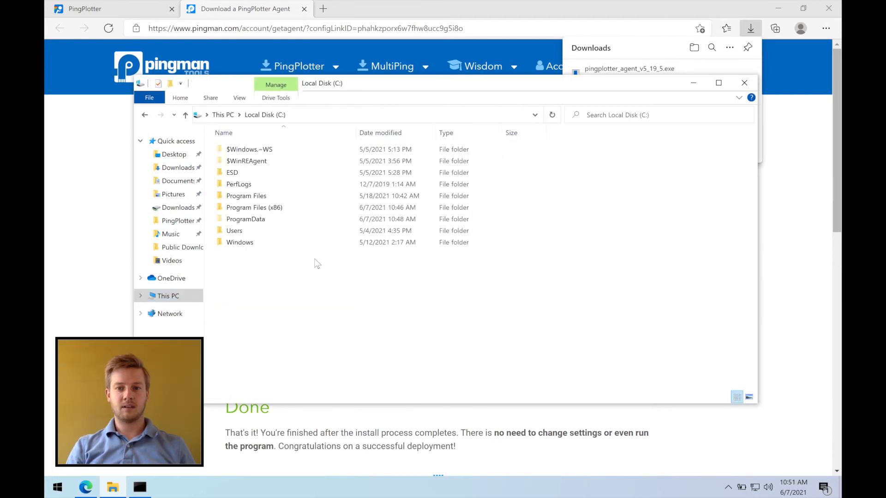
pyautogui.doubleClick(248, 231)
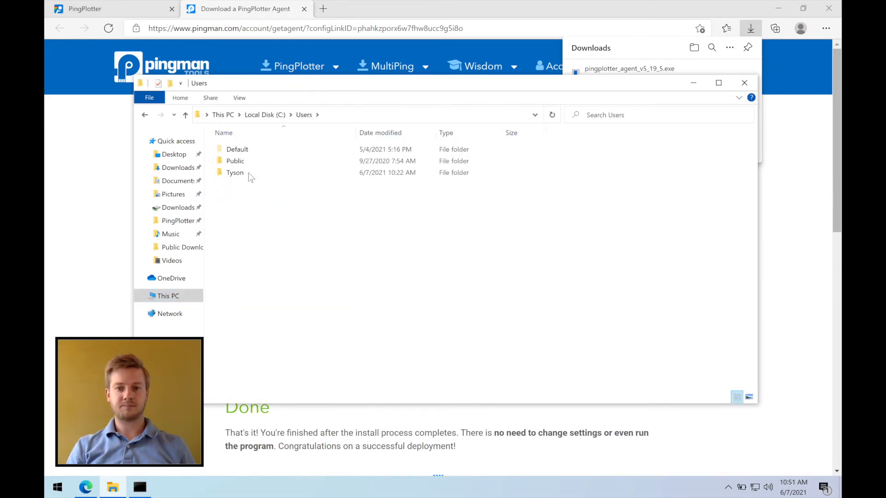
pyautogui.doubleClick(246, 162)
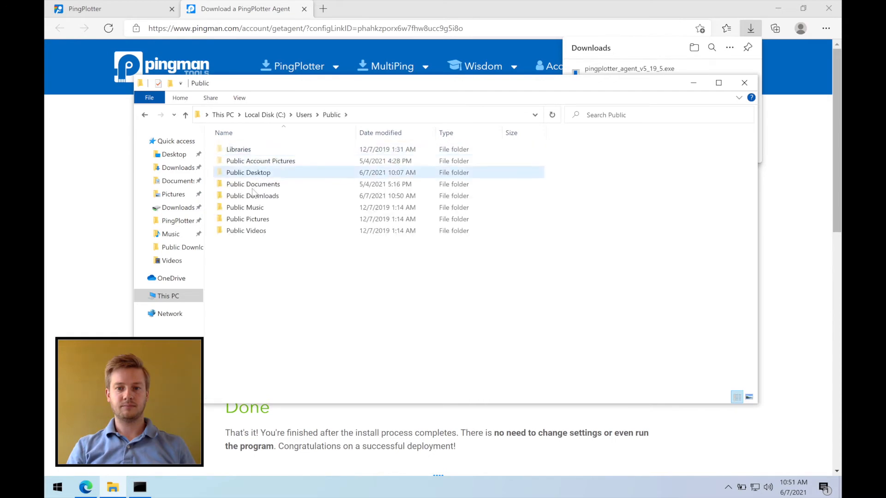
pyautogui.doubleClick(252, 196)
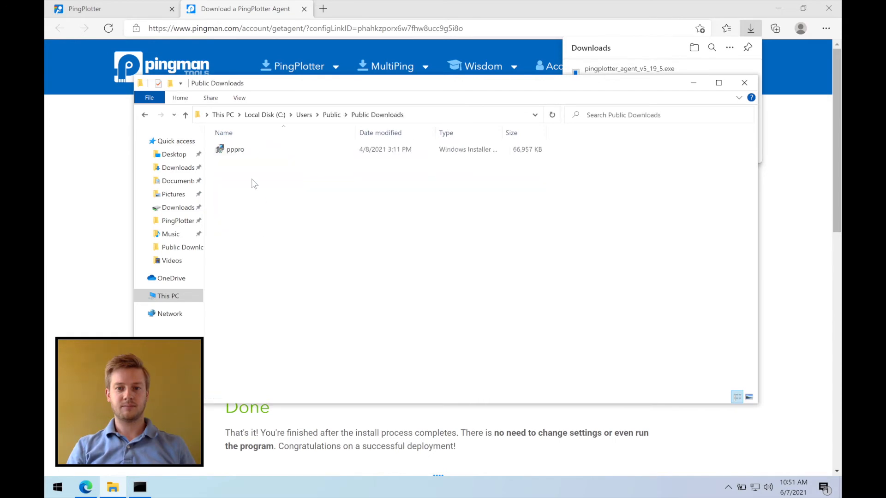
pyautogui.click(247, 153)
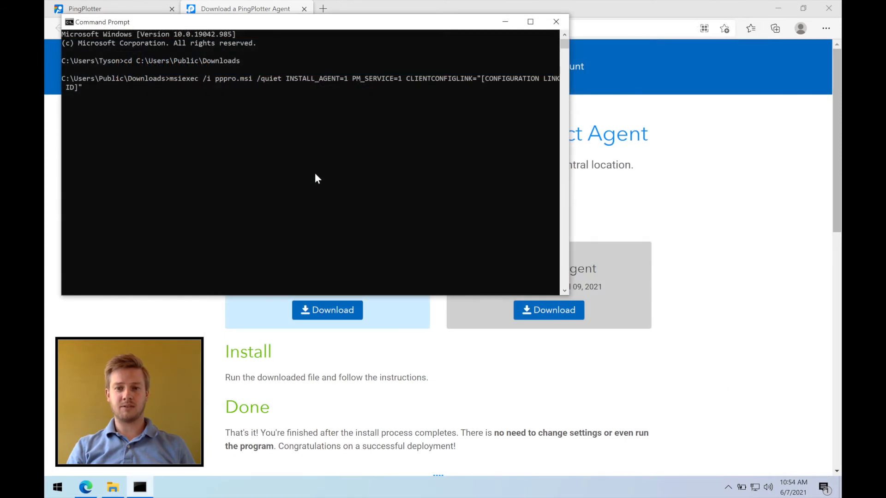
# Delete the [CONFIGURATION LINK ID] placeholder between the quotation marks of CLIENTCONFIGLINK in the msiexec command.
pyautogui.press('BackSpace')
pyautogui.press('BackSpace')
pyautogui.press('BackSpace')
pyautogui.press('BackSpace')
pyautogui.press('BackSpace')
pyautogui.press('BackSpace')
pyautogui.press('BackSpace')
pyautogui.press('BackSpace')
pyautogui.press('BackSpace')
pyautogui.press('BackSpace')
pyautogui.press('BackSpace')
pyautogui.press('BackSpace')
pyautogui.press('BackSpace')
pyautogui.press('BackSpace')
pyautogui.press('BackSpace')
pyautogui.press('BackSpace')
pyautogui.press('BackSpace')
pyautogui.press('BackSpace')
pyautogui.press('BackSpace')
pyautogui.press('BackSpace')
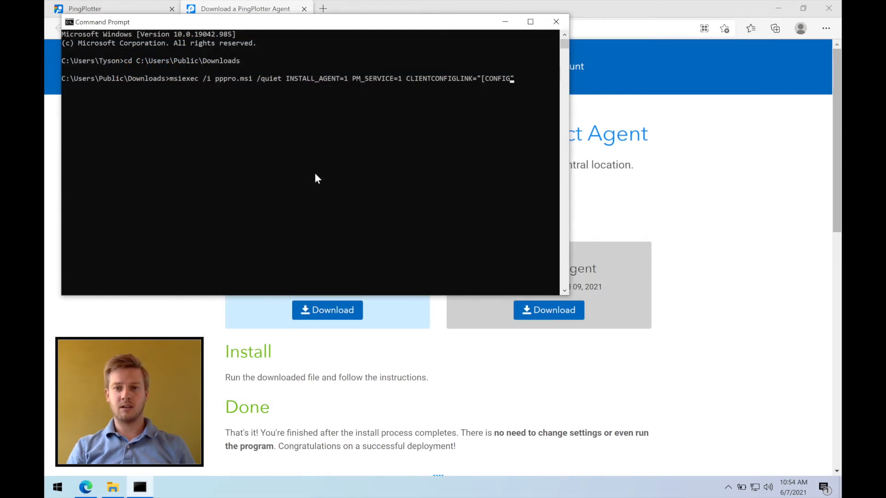
# Copy the Client 2 configuration link ID from the address of the agent download page and return to the Command Prompt.
pyautogui.click(148, 10)
pyautogui.click(240, 8)
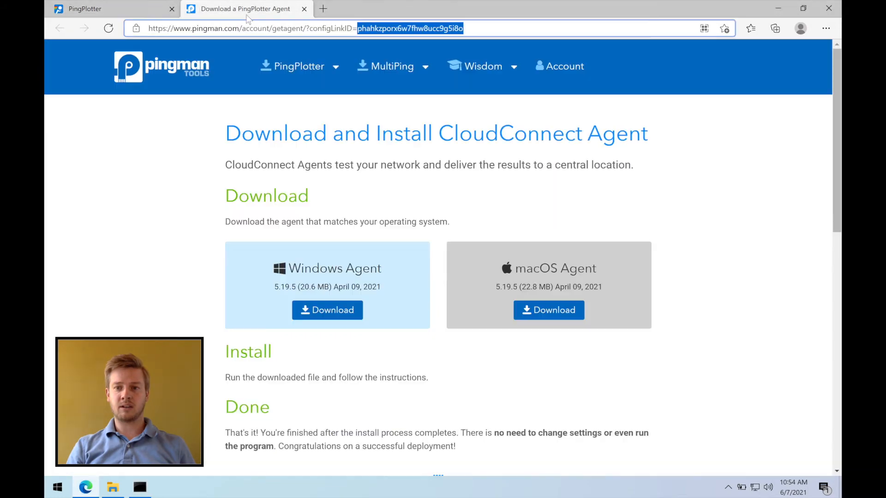
pyautogui.rightClick(454, 30)
pyautogui.click(482, 120)
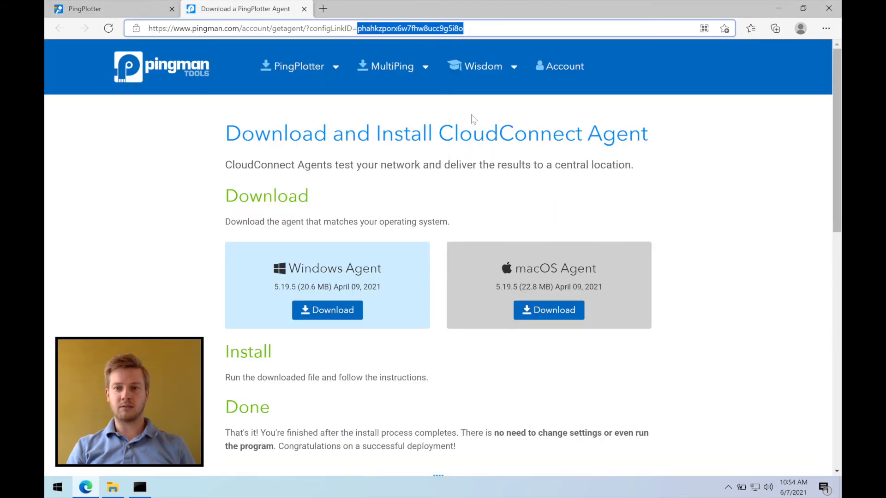
pyautogui.click(152, 7)
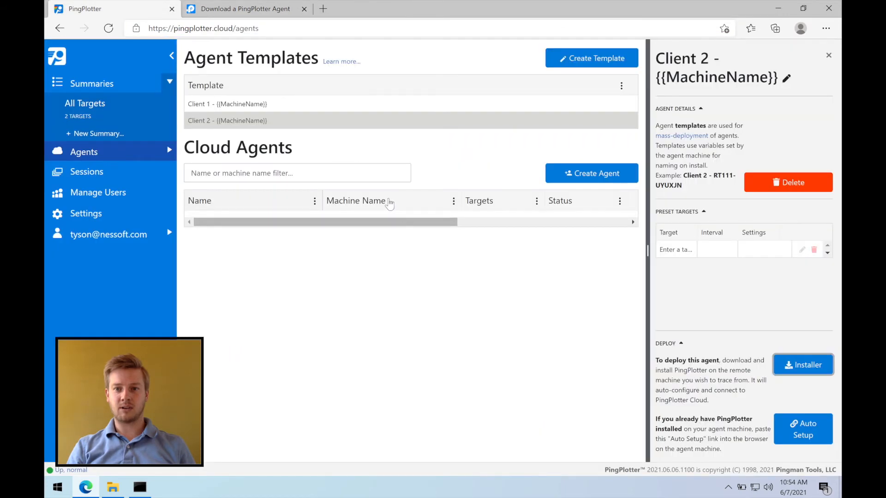
pyautogui.hotkey('alt', 'Tab')
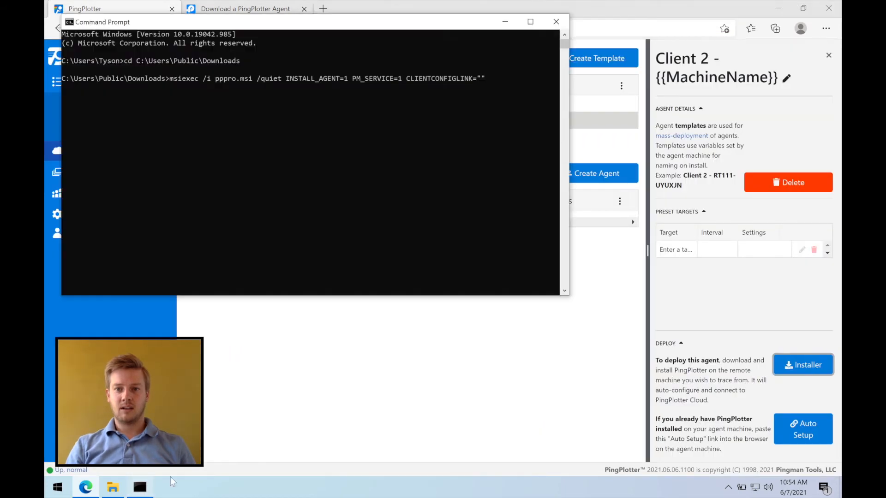
# Paste the configuration link ID as the CLIENTCONFIGLINK value and run the quiet msiexec install of pppro.msi with INSTALL_AGENT=1 and PM_SERVICE=1.
pyautogui.rightClick(472, 83)
pyautogui.press('Return')
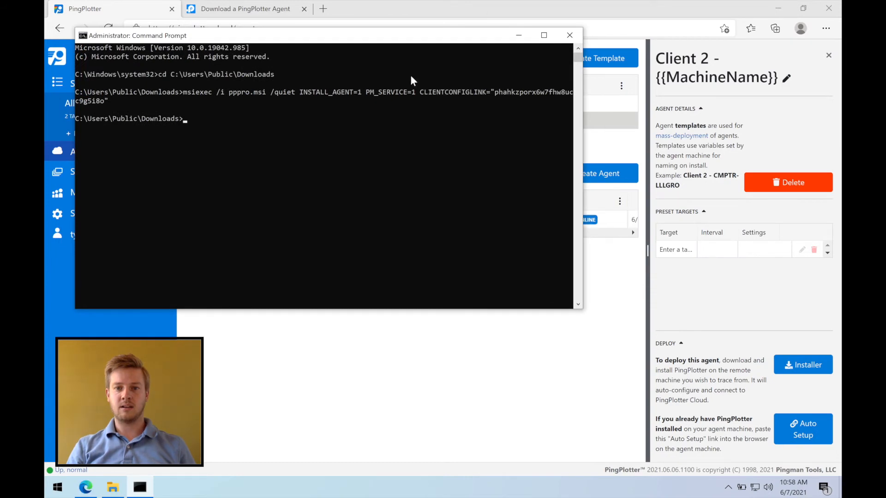
pyautogui.click(519, 36)
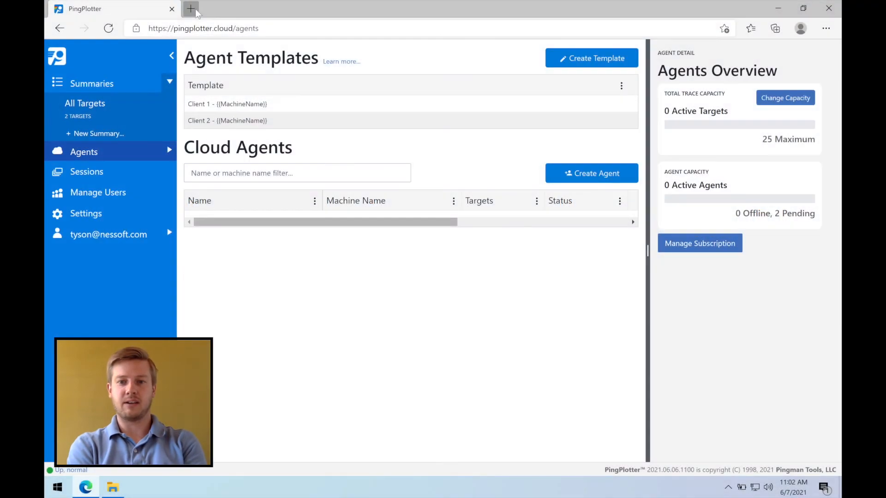
# Open pingplotter.com/download in a new browser tab and download the Windows version 5.19.5 of PingPlotter.
pyautogui.click(191, 8)
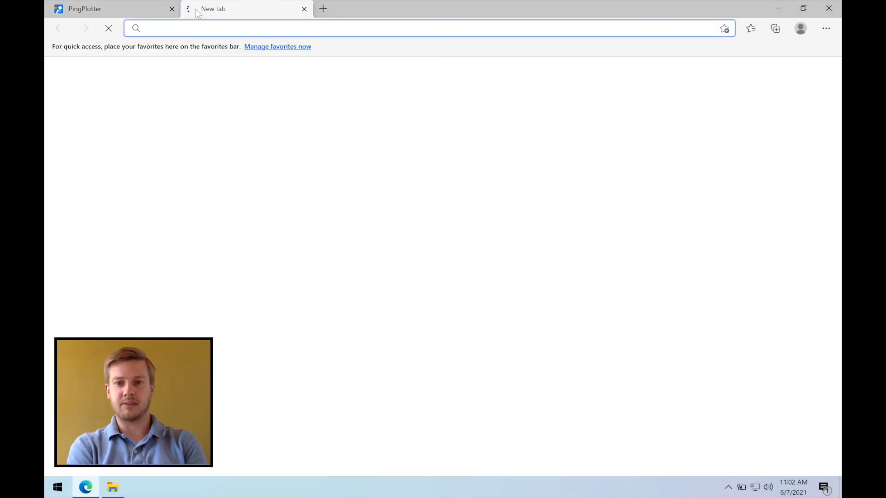
pyautogui.write('pingplotter')
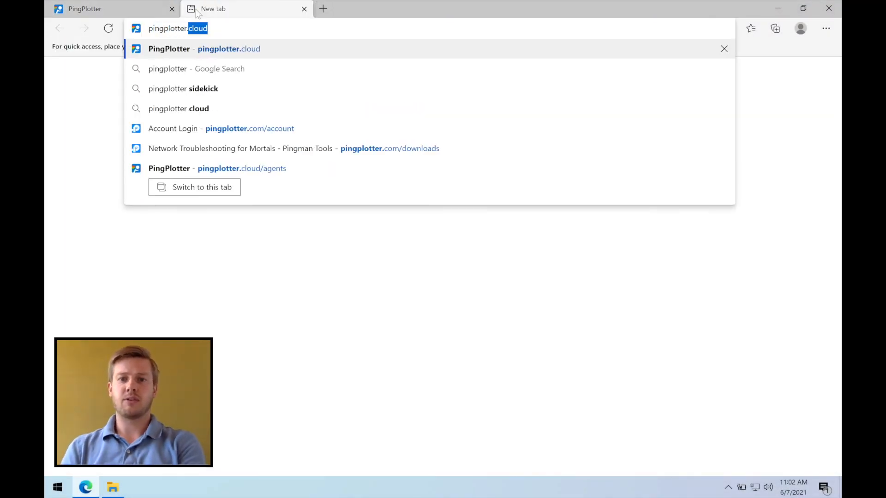
pyautogui.write('.com/download')
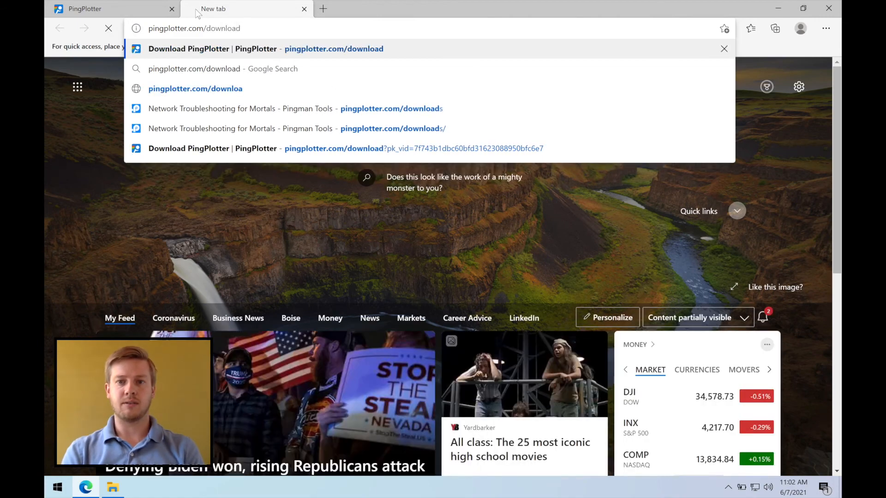
pyautogui.press('Return')
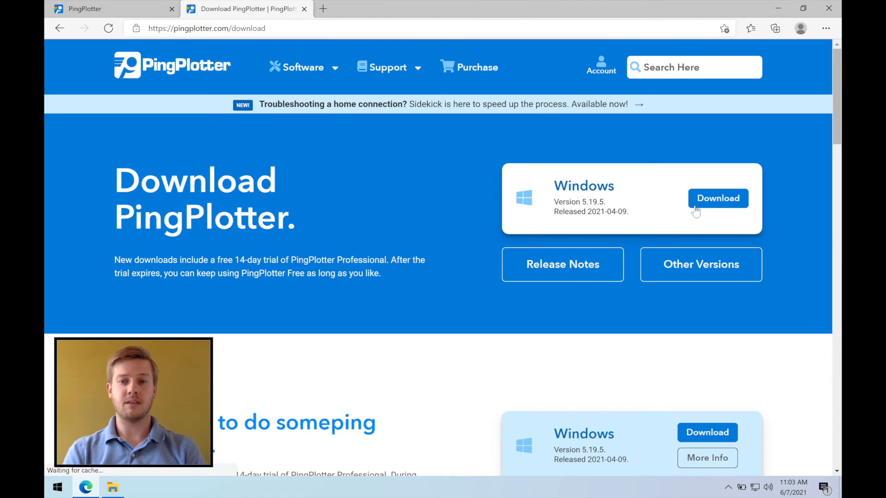
pyautogui.click(701, 207)
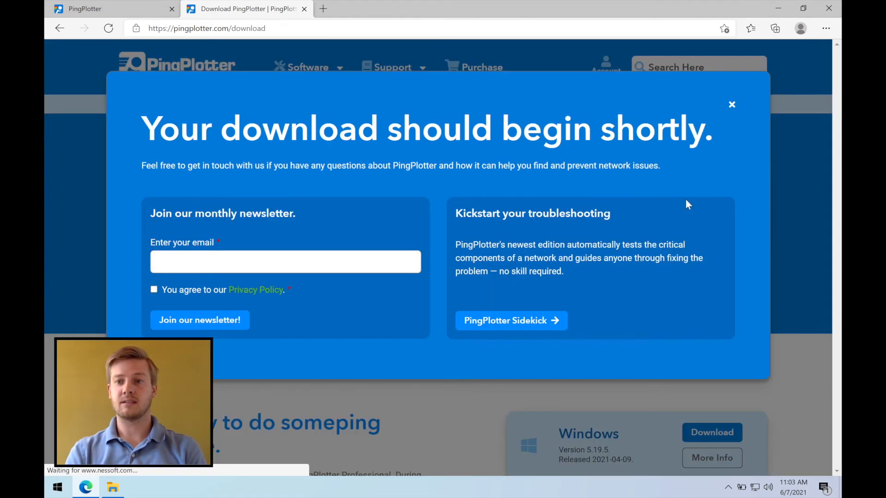
pyautogui.click(710, 73)
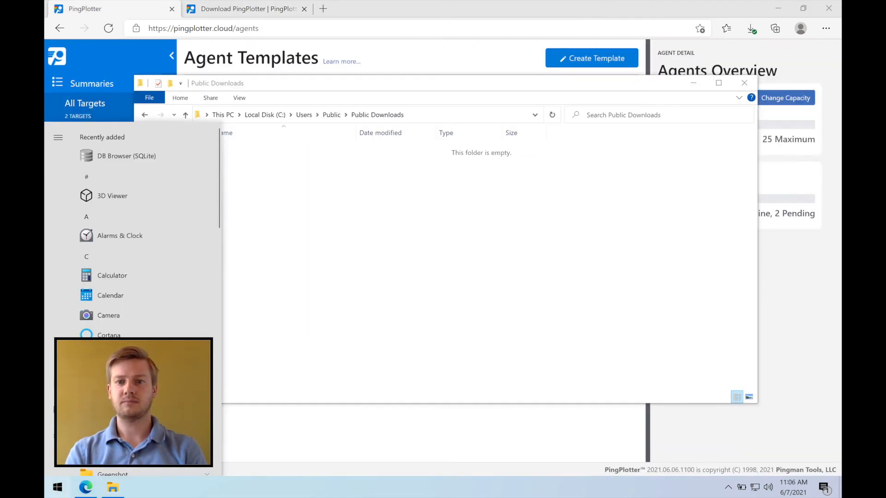
# Open a Command Prompt as administrator and allow it to make changes to the device.
pyautogui.press('super')
pyautogui.write('cmd')
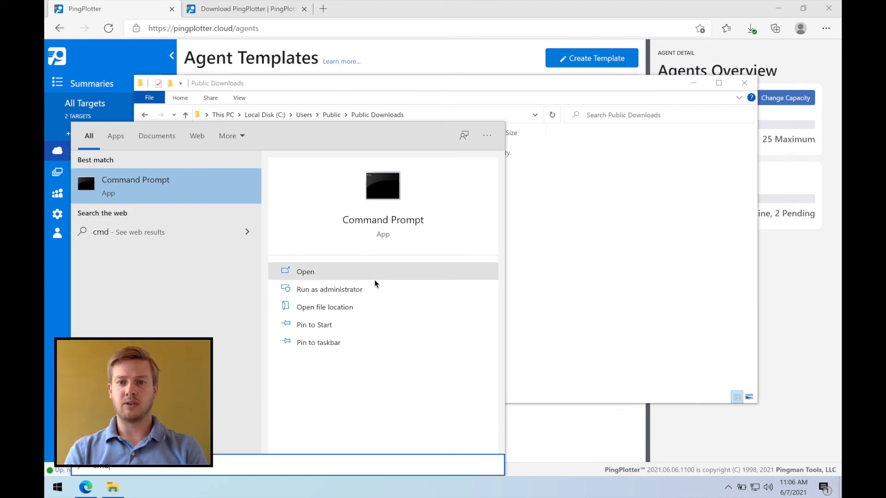
pyautogui.click(372, 286)
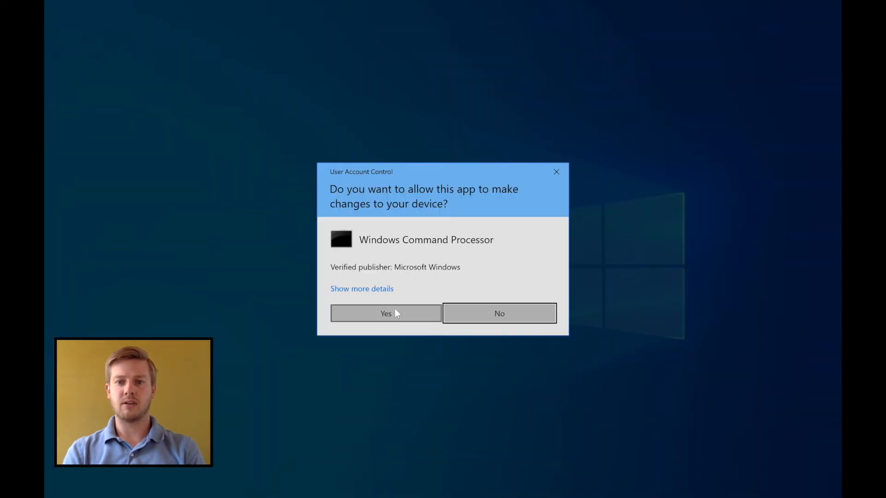
pyautogui.click(394, 313)
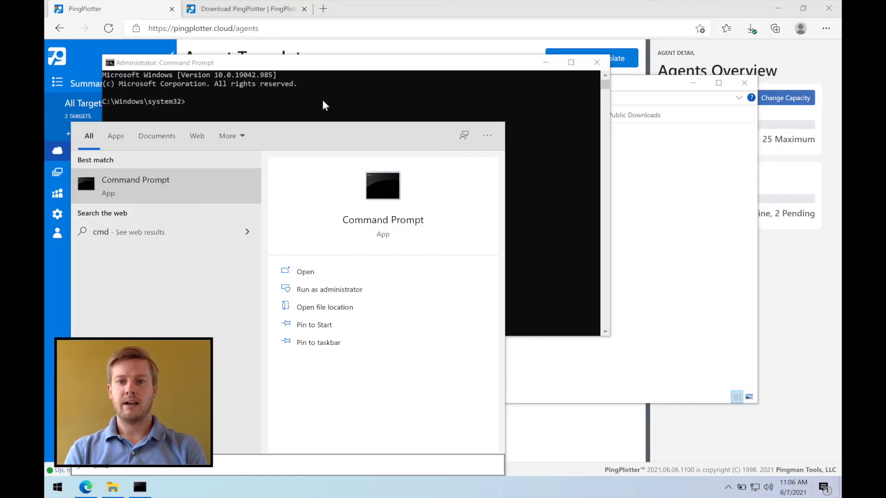
# Change the Command Prompt's working directory to the user's own Downloads folder under C:\Users.
pyautogui.click(324, 100)
pyautogui.write('cd:')
pyautogui.press('BackSpace')
pyautogui.write('C')
pyautogui.write(':\\')
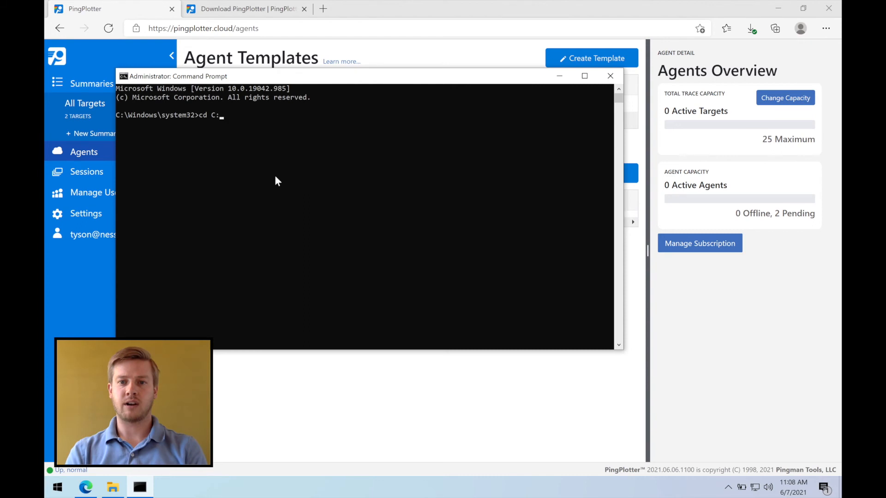
pyautogui.write('U')
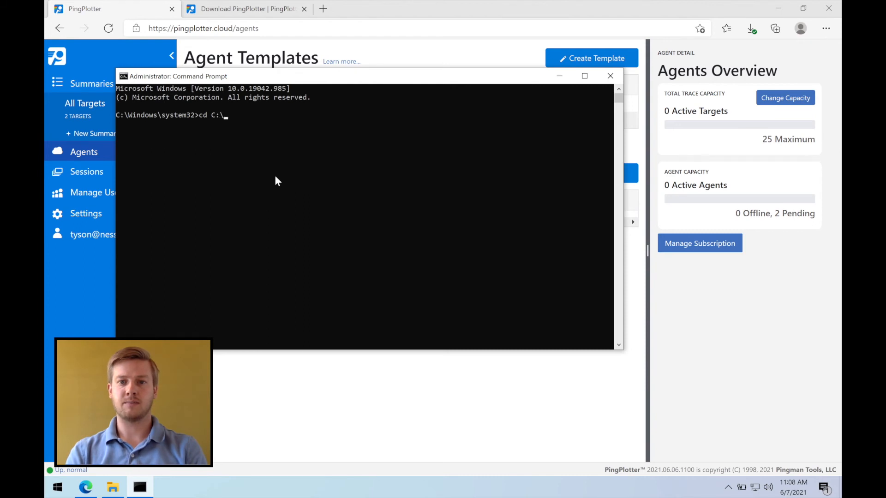
pyautogui.write('sers')
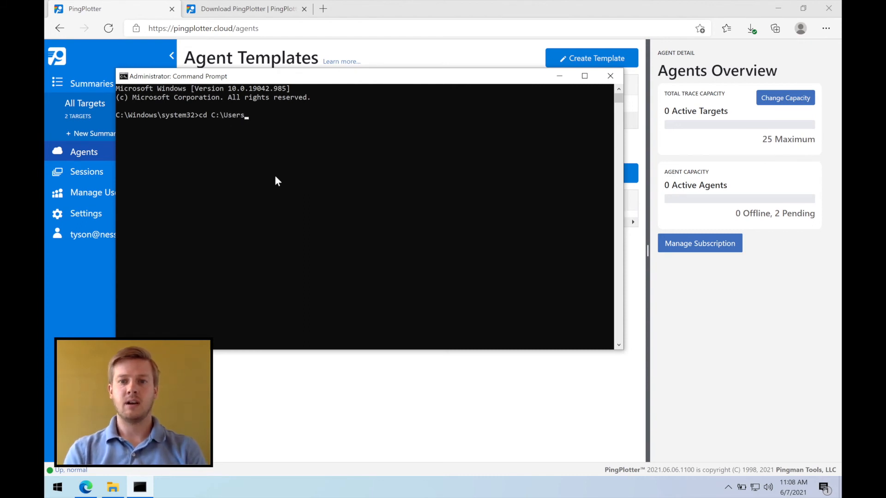
pyautogui.write('\\Tyson|Do')
pyautogui.press('BackSpace')
pyautogui.press('BackSpace')
pyautogui.press('BackSpace')
pyautogui.write('\\Do')
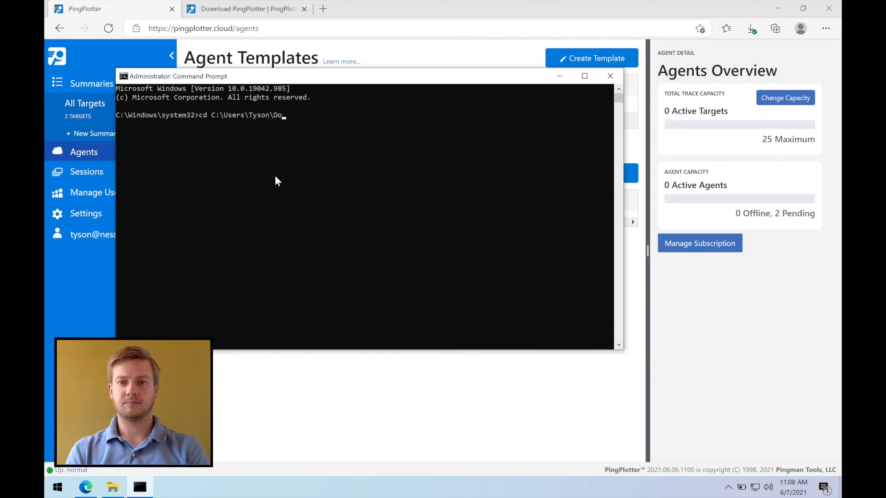
pyautogui.write('wnloads')
pyautogui.press('Return')
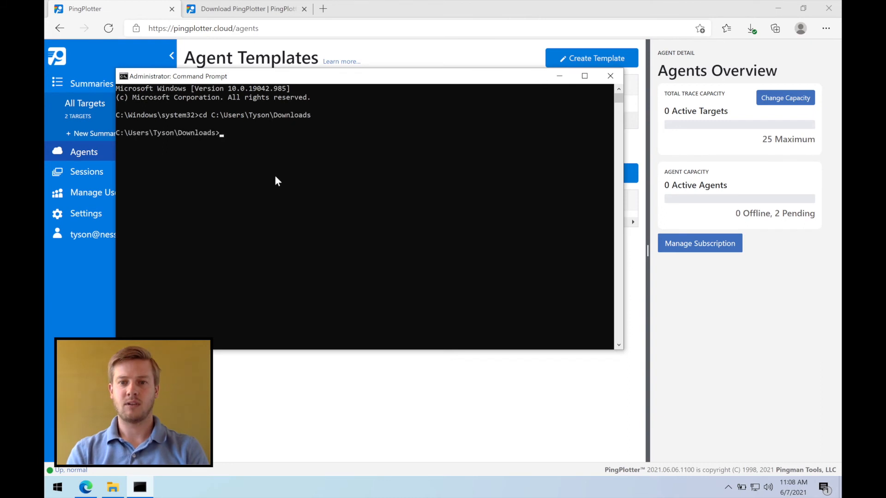
# Run pingplotter_install.exe with /extract="C:\Users\Public\Downloads\pppro.msi" to extract the MSI into the Public Downloads folder.
pyautogui.write('pingplotter')
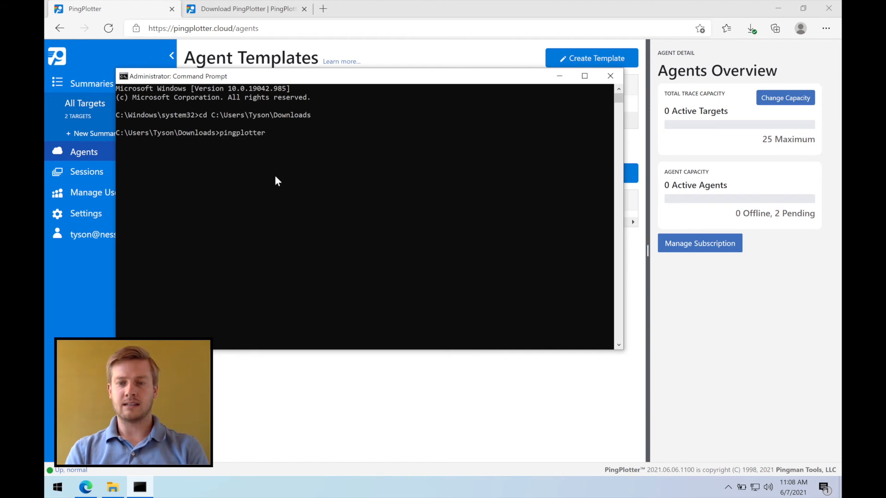
pyautogui.write('_install')
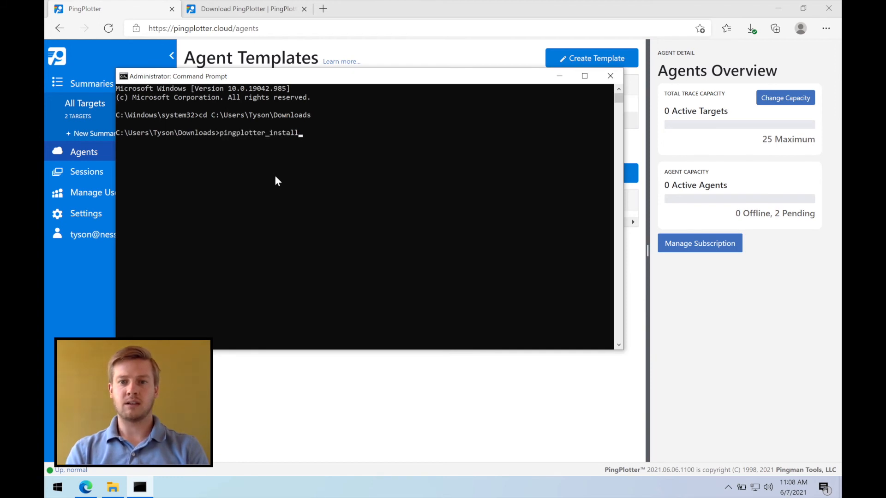
pyautogui.write('.exe')
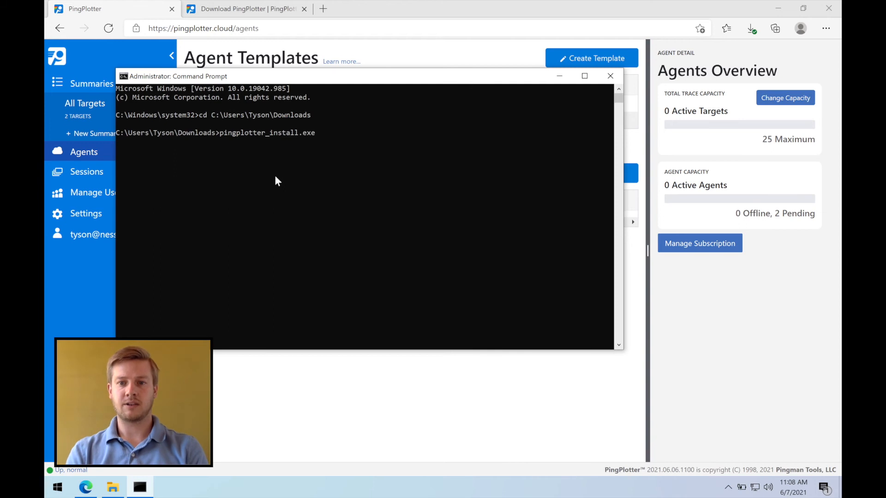
pyautogui.write(' /extra')
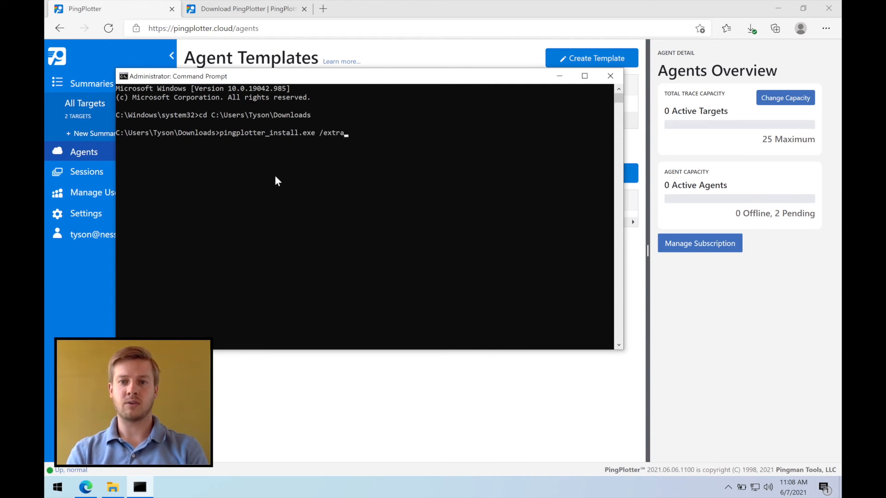
pyautogui.write('ct="C:')
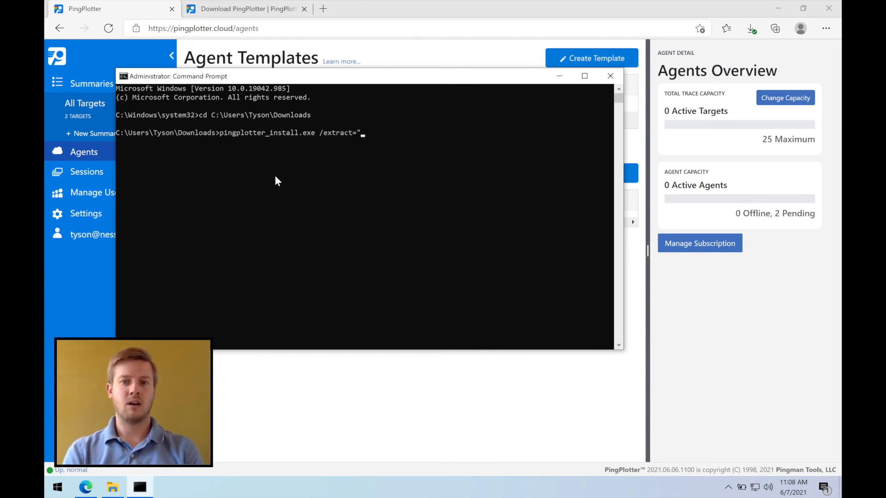
pyautogui.write('\\')
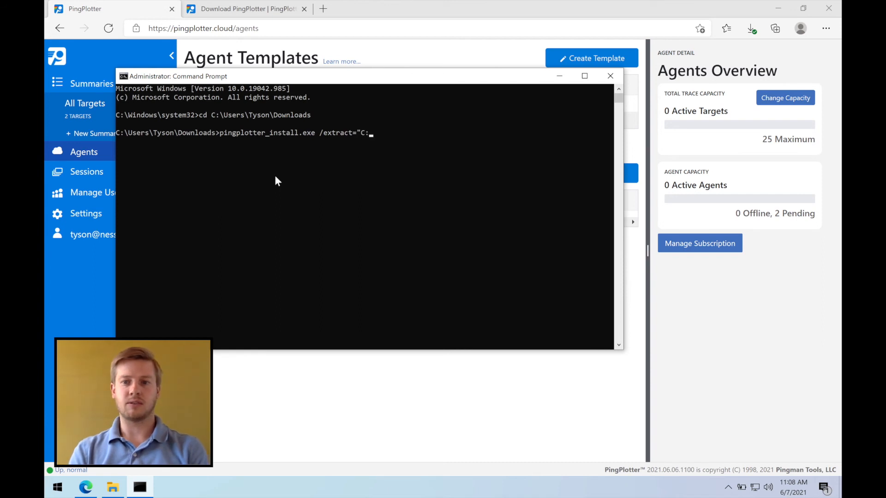
pyautogui.write('Users')
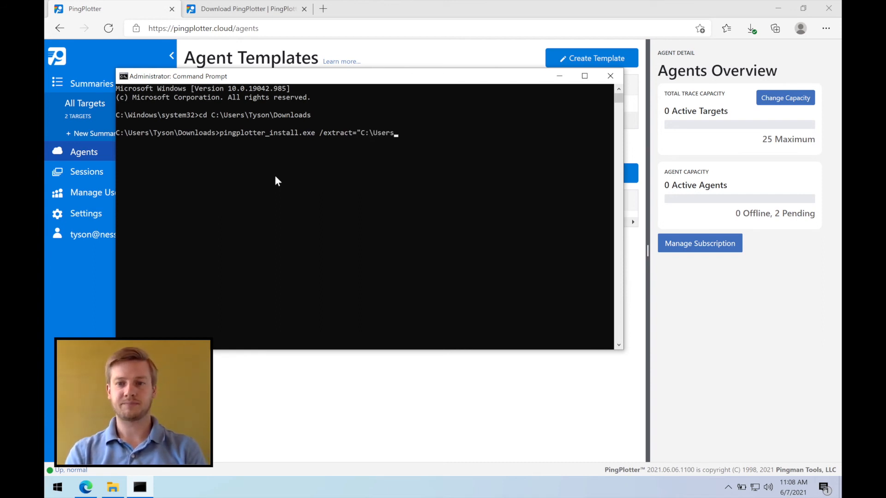
pyautogui.write('\\Public\\Downloads\\pppro.msi')
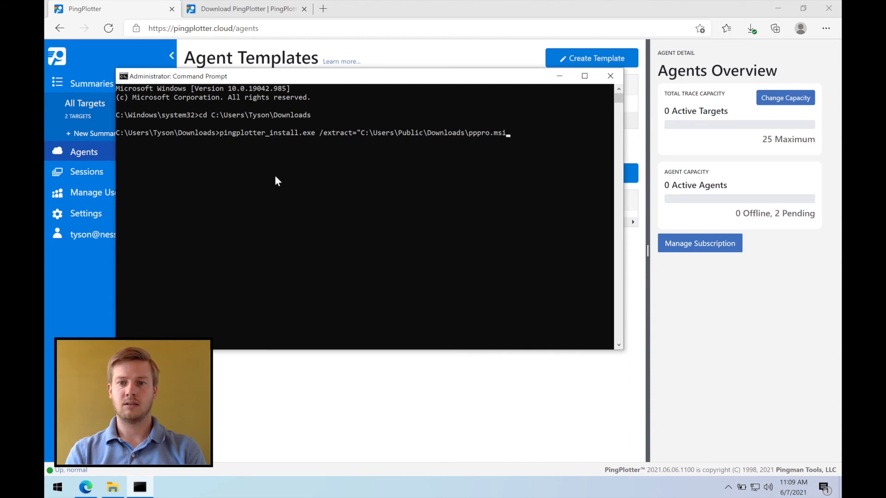
pyautogui.write('"')
pyautogui.press('Return')
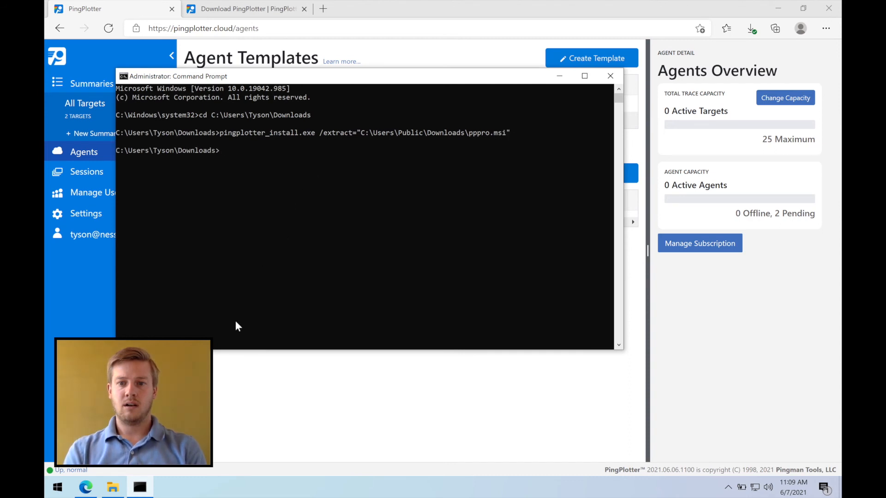
# Look for the extracted pppro.msi in the Public Downloads folder and return to the Command Prompt.
pyautogui.click(113, 488)
pyautogui.click(113, 488)
pyautogui.click(192, 283)
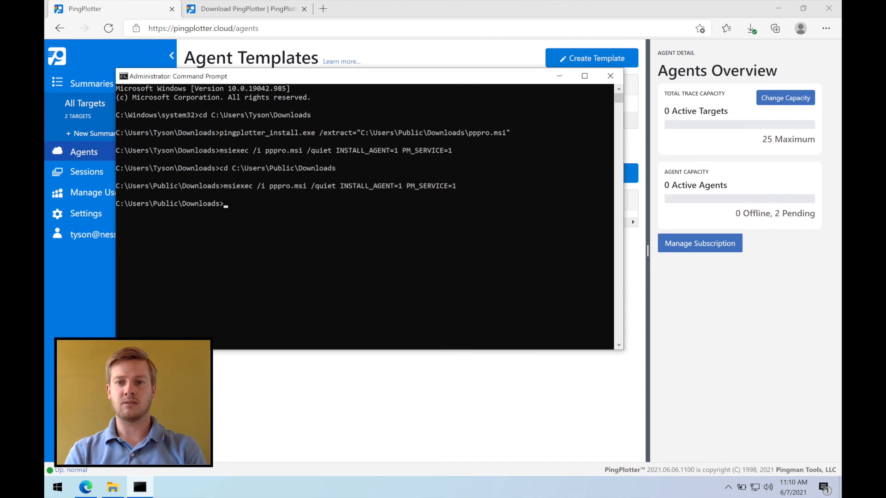
# Check the recently added programs for PingPlotter 5 and return to the agents page in the browser.
pyautogui.click(58, 487)
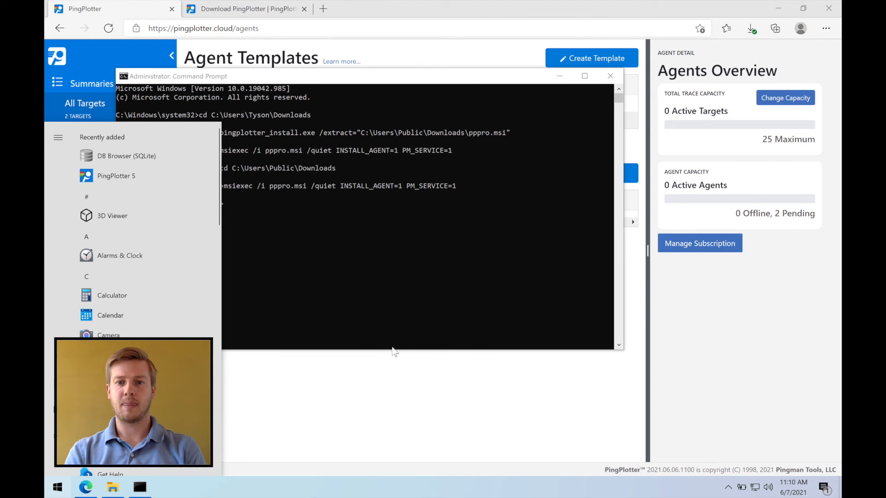
pyautogui.click(463, 322)
pyautogui.click(572, 400)
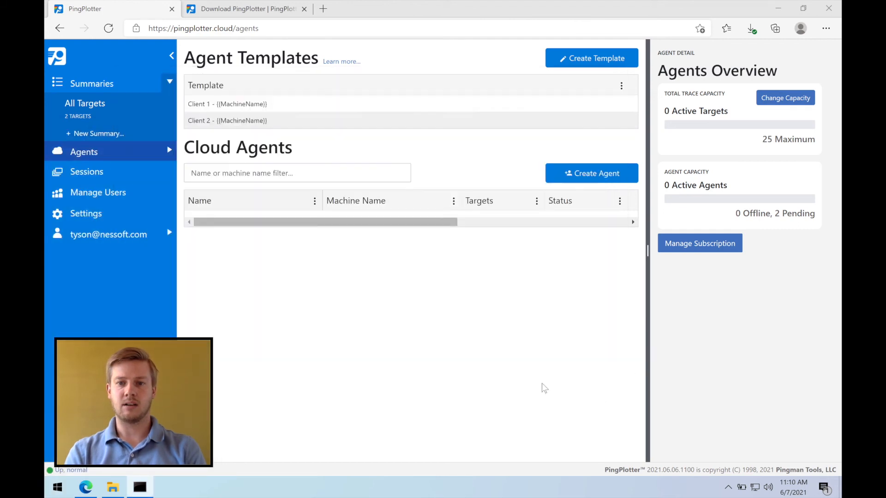
# Copy the Client 1 template's Auto Setup link, load it in the PingPlotter download page's browser tab, and allow it to open PingPlotter.
pyautogui.click(376, 103)
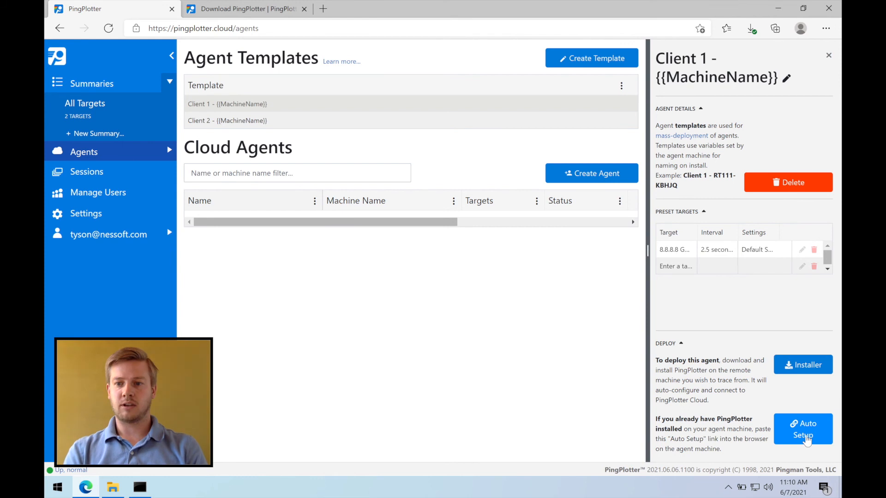
pyautogui.click(805, 439)
pyautogui.click(207, 10)
pyautogui.click(217, 30)
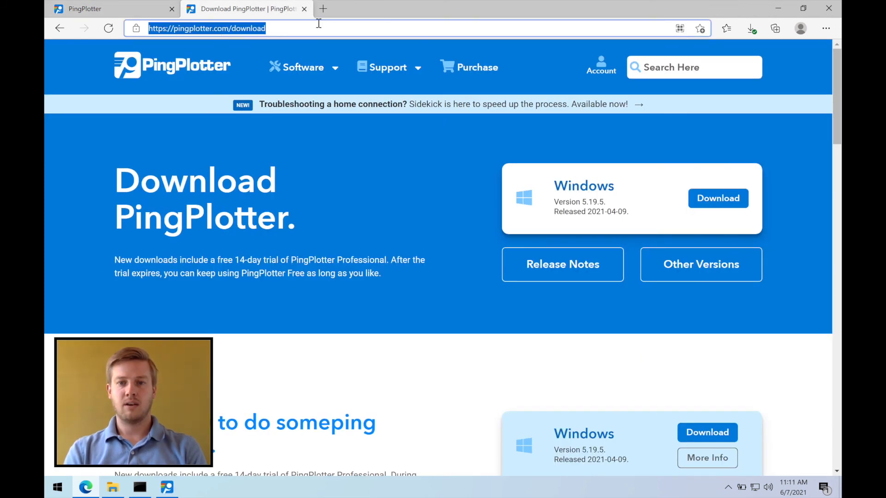
pyautogui.hotkey('ctrl', 'v')
pyautogui.press('Return')
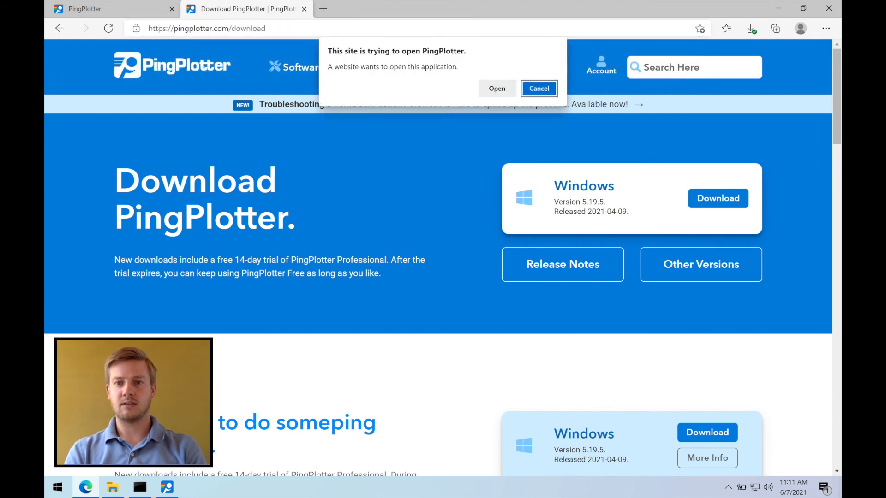
pyautogui.click(503, 91)
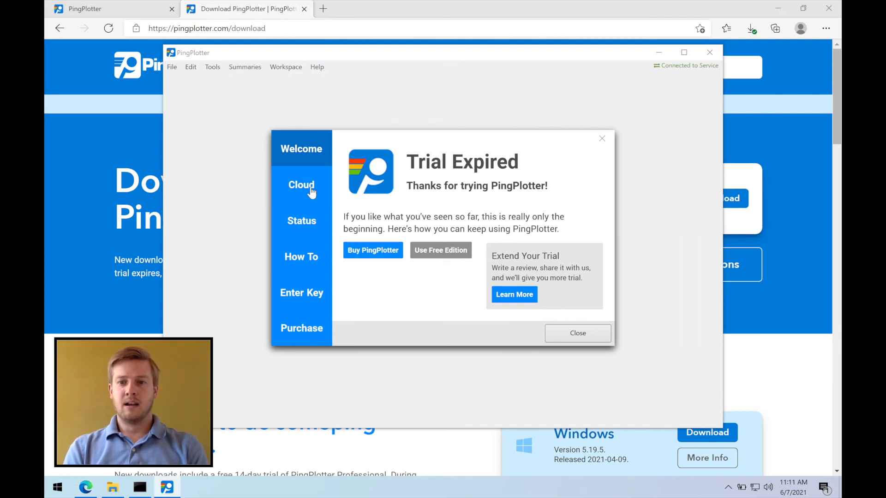
# Check the Cloud agent status in PingPlotter and return to the agents page in the browser.
pyautogui.click(300, 194)
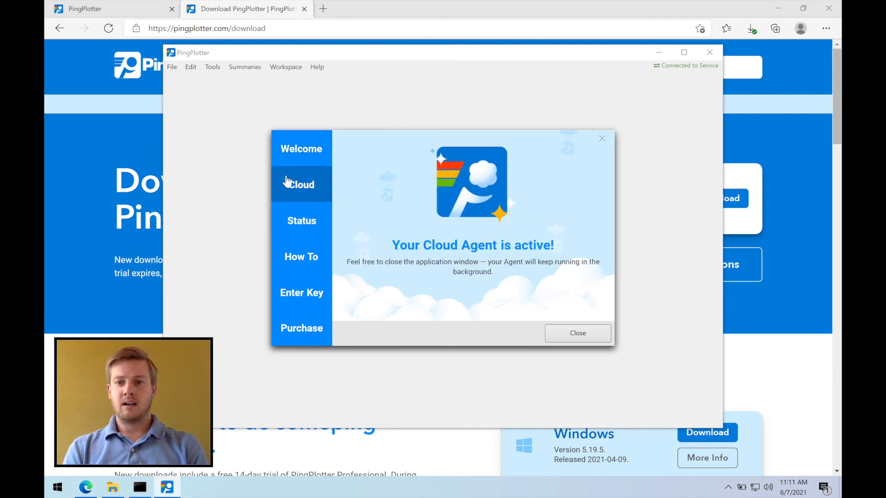
pyautogui.click(104, 9)
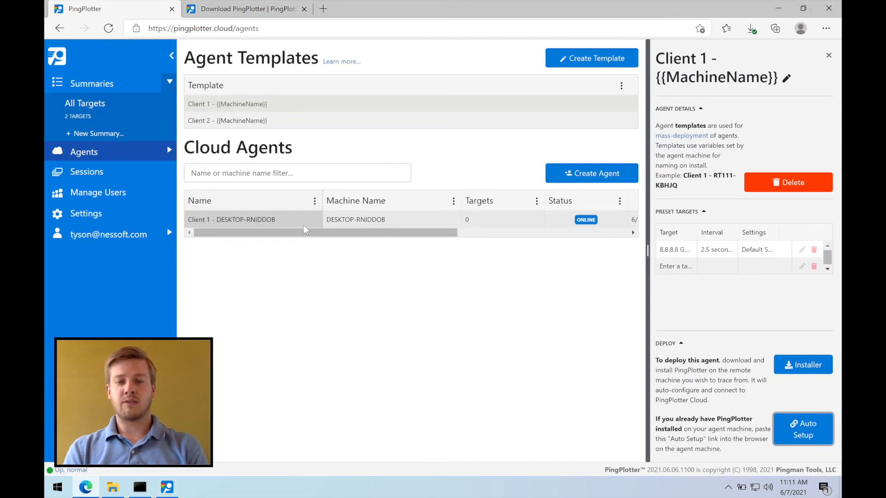